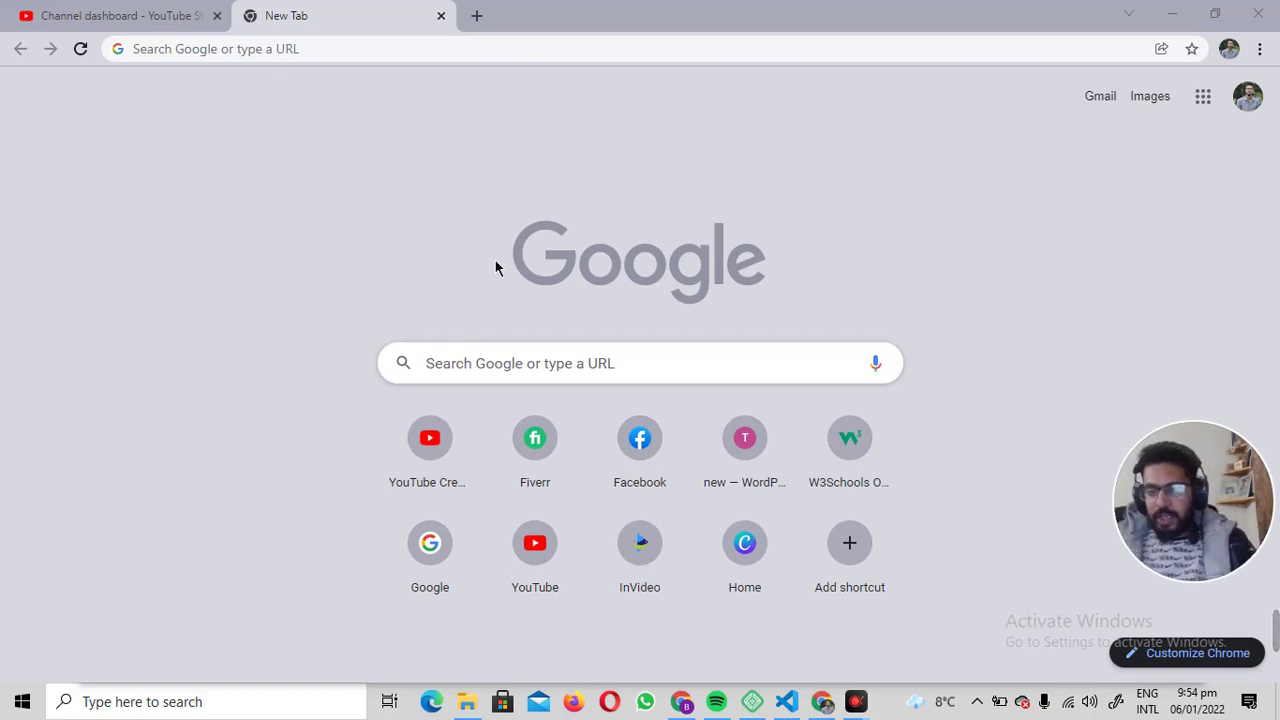
# Bring up the Windows task switcher with Alt+Tab from Chrome.
pyautogui.hotkey('alt', 'Tab')
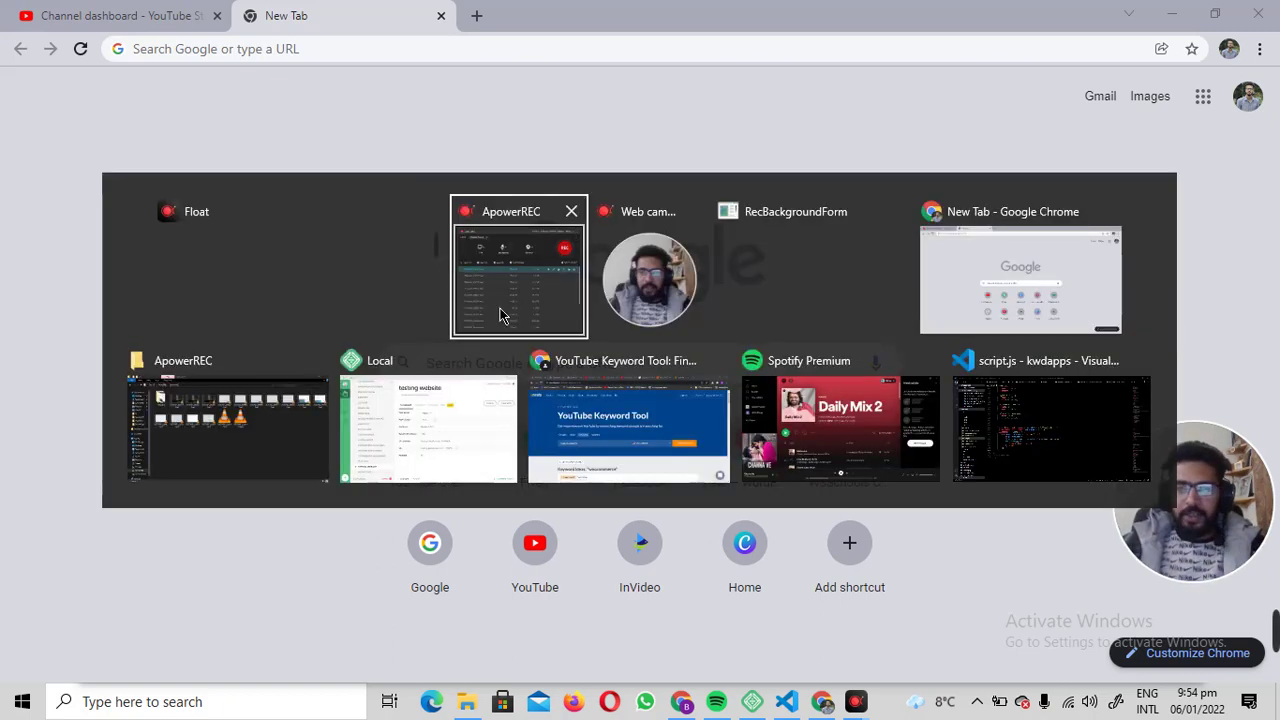
# Switch to Local and open the testing website's WordPress admin in the browser.
pyautogui.click(405, 392)
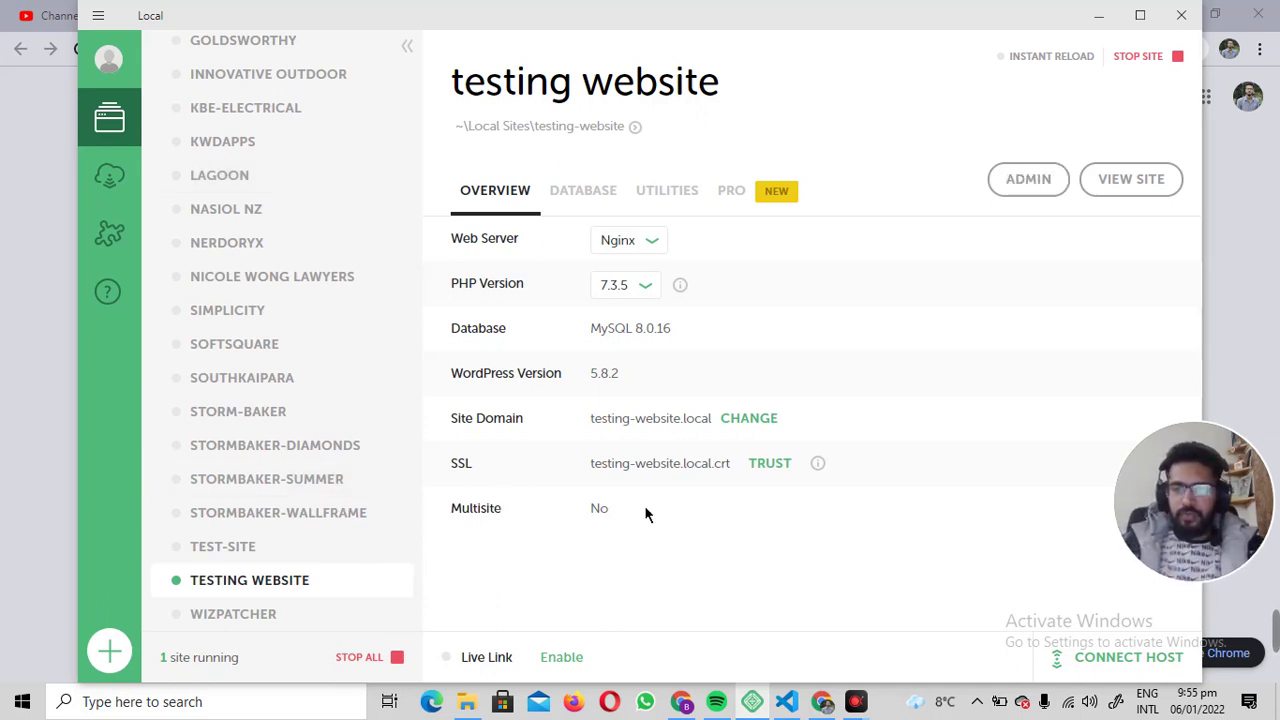
pyautogui.click(1034, 180)
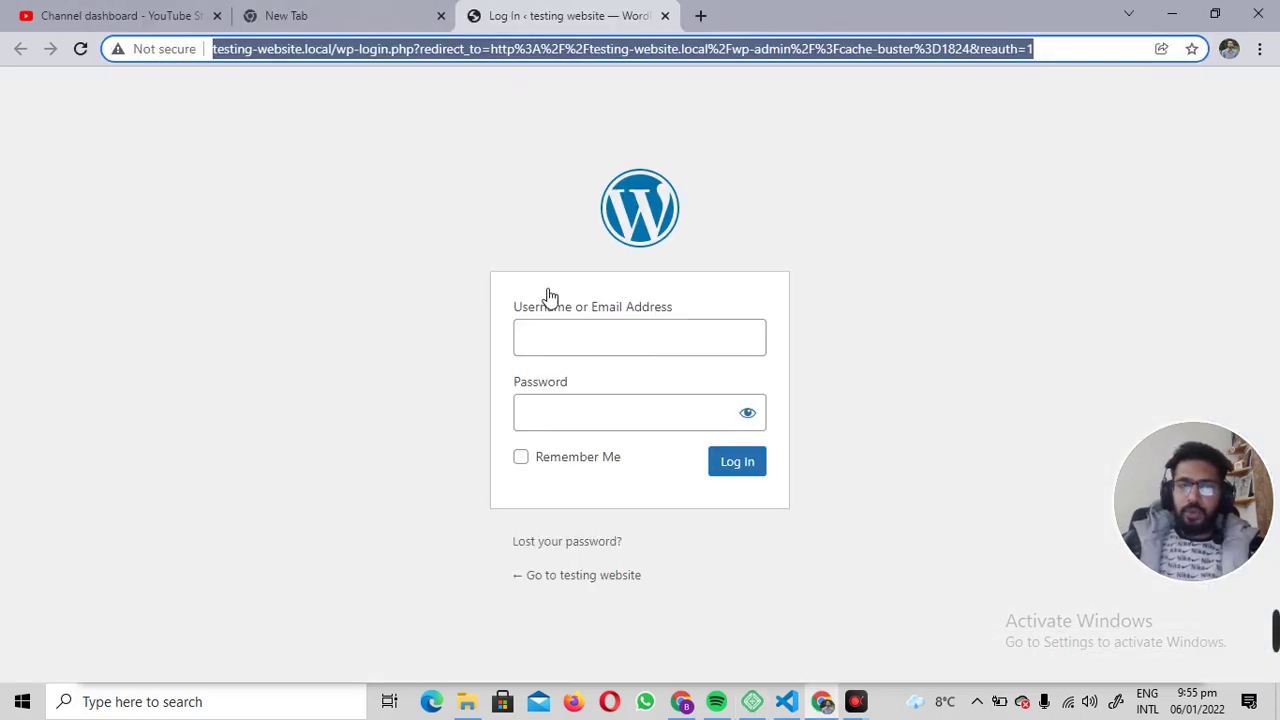
# Log in to the testing site with the admin username and its password.
pyautogui.click(574, 337)
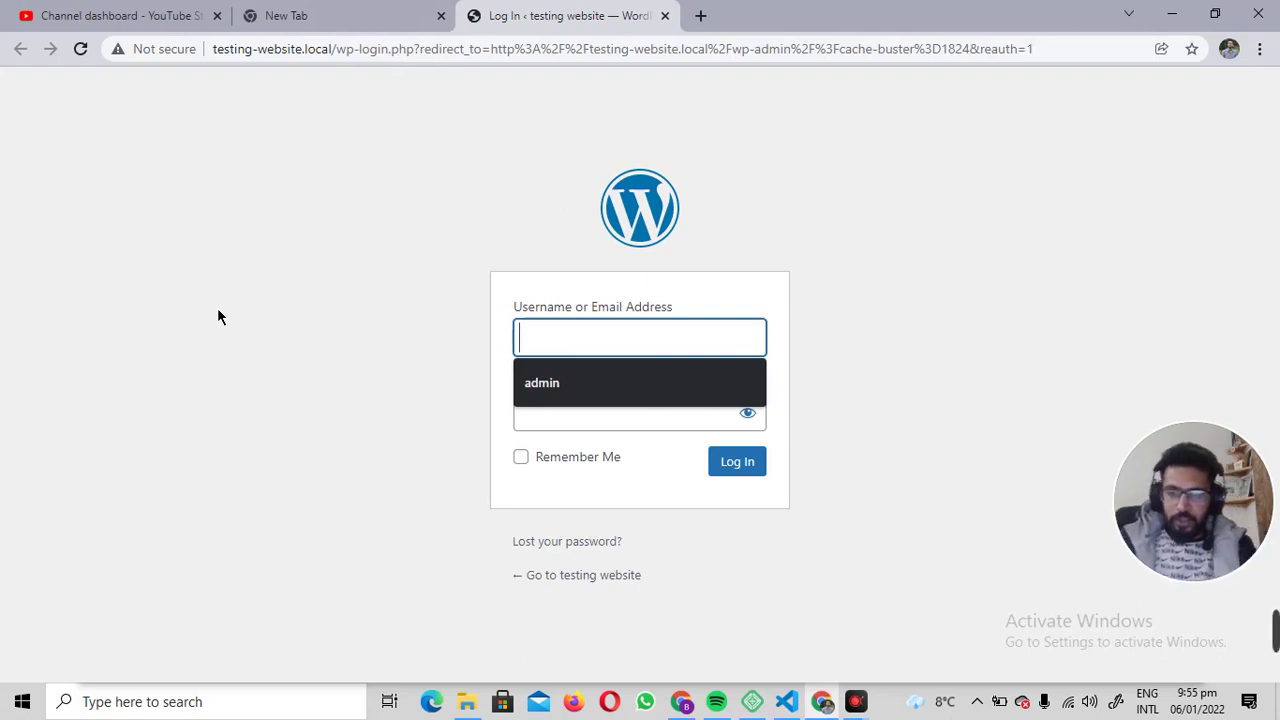
pyautogui.write('admoin')
pyautogui.press('BackSpace')
pyautogui.press('BackSpace')
pyautogui.press('BackSpace')
pyautogui.write('in')
pyautogui.press('Tab')
pyautogui.write('admin')
pyautogui.press('Return')
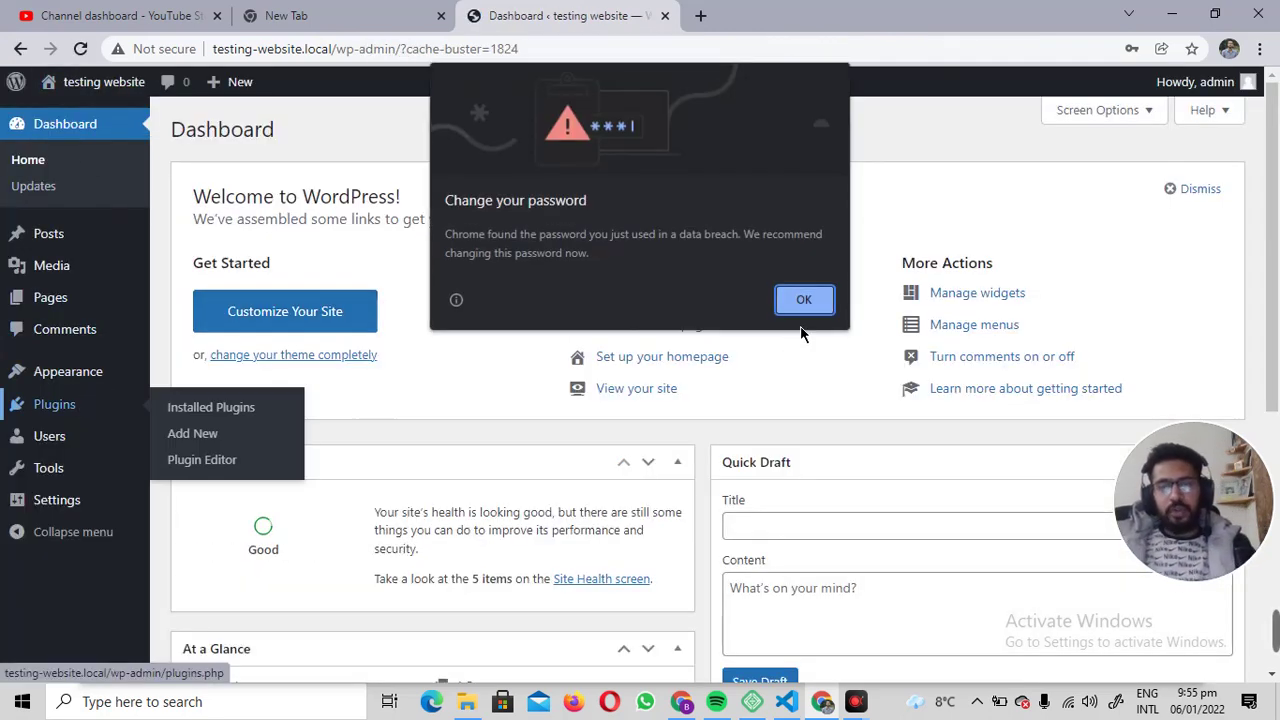
# Acknowledge Chrome's breached-password warning and dismiss the save-password offer.
pyautogui.click(800, 298)
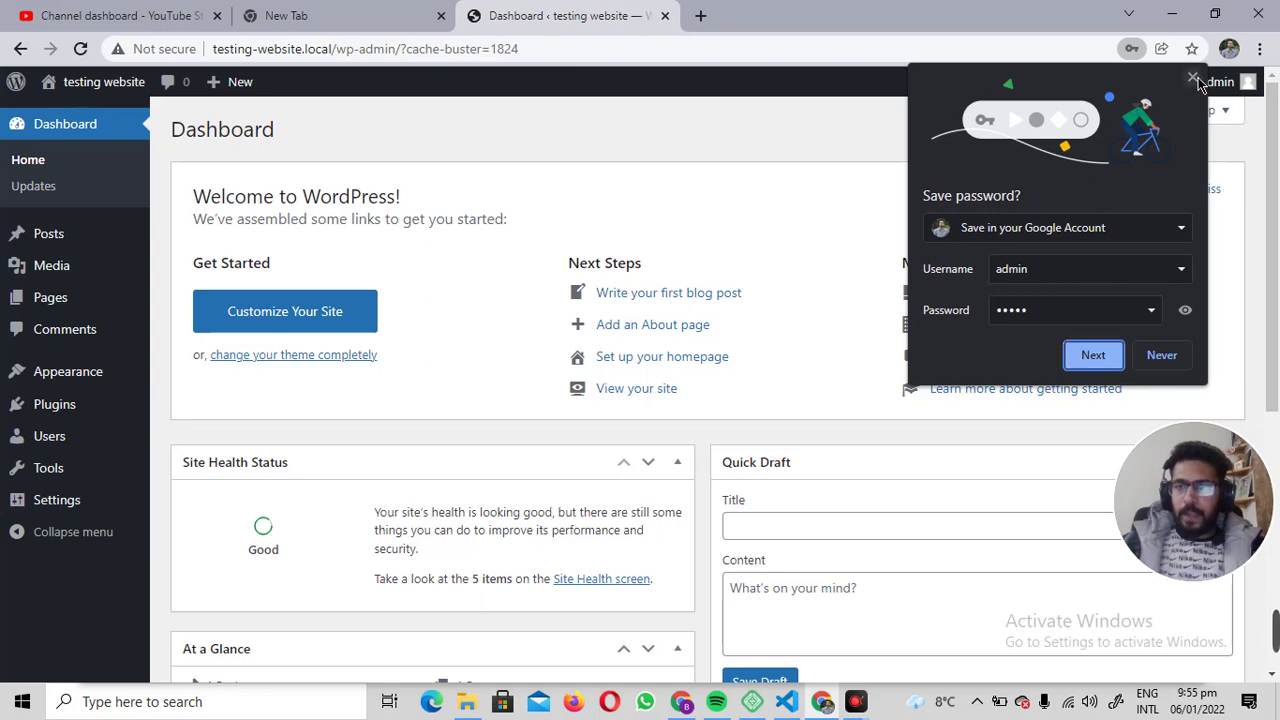
pyautogui.click(1192, 78)
pyautogui.moveTo(50, 408)
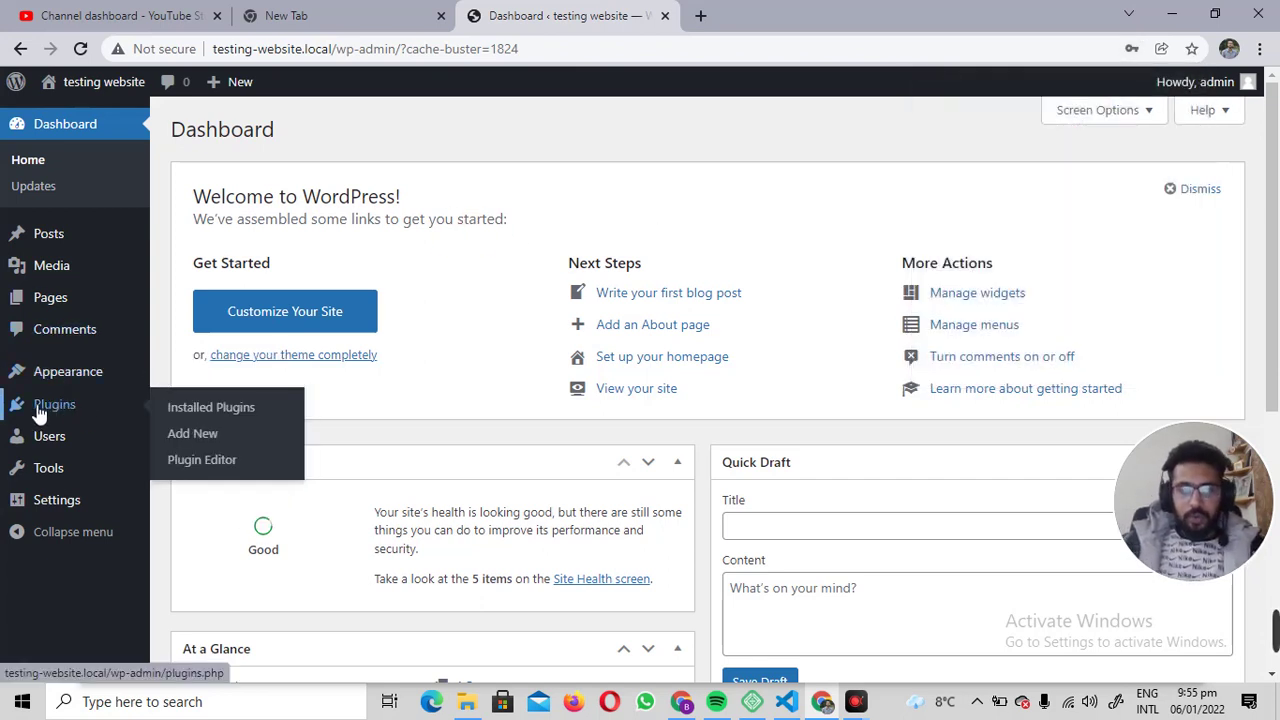
# On Plugins > Add New, search the plugin directory for 'woocommerce'.
pyautogui.click(196, 434)
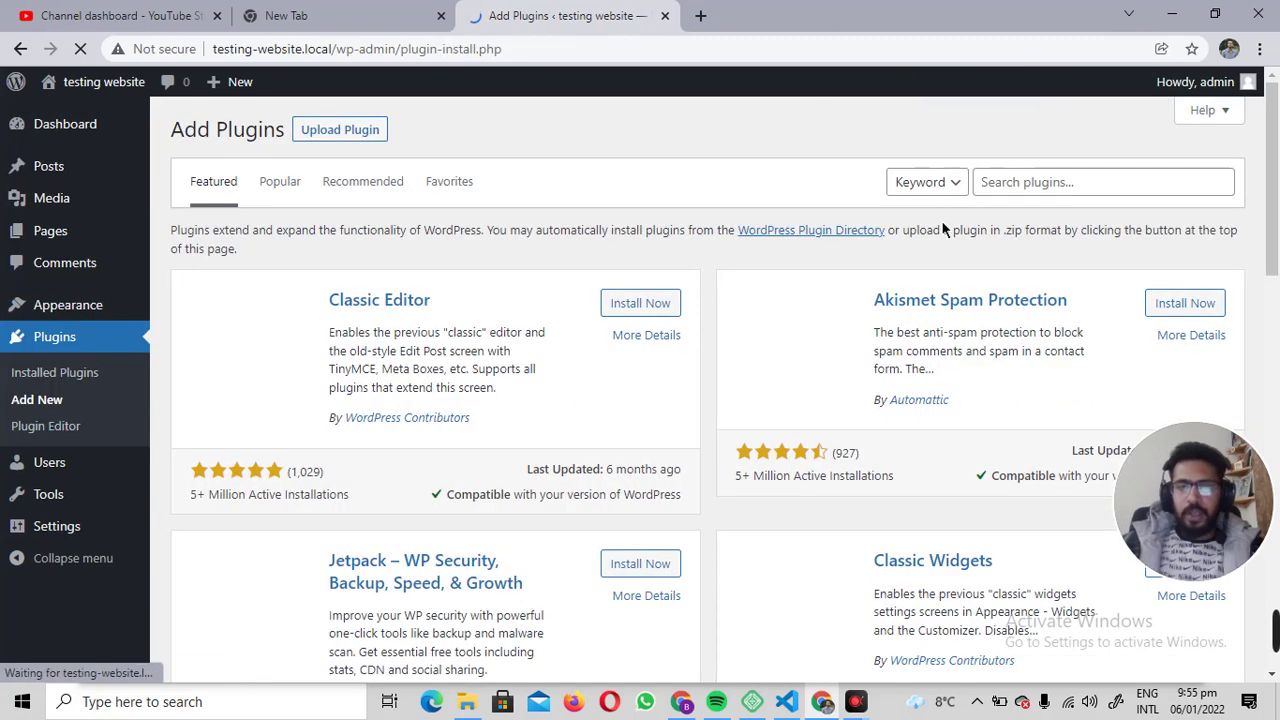
pyautogui.click(1060, 183)
pyautogui.write('wcoo')
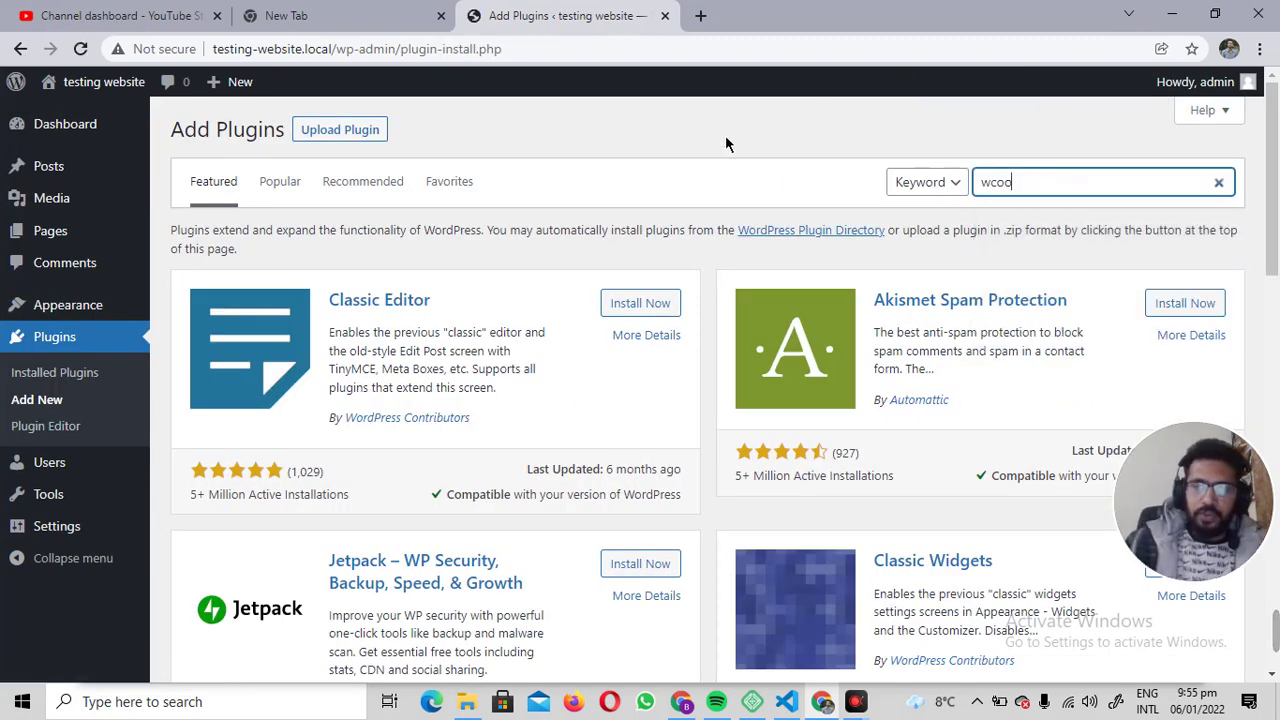
pyautogui.press('BackSpace')
pyautogui.write('oocomm')
pyautogui.press('BackSpace')
pyautogui.press('BackSpace')
pyautogui.press('BackSpace')
pyautogui.press('BackSpace')
pyautogui.press('BackSpace')
pyautogui.press('BackSpace')
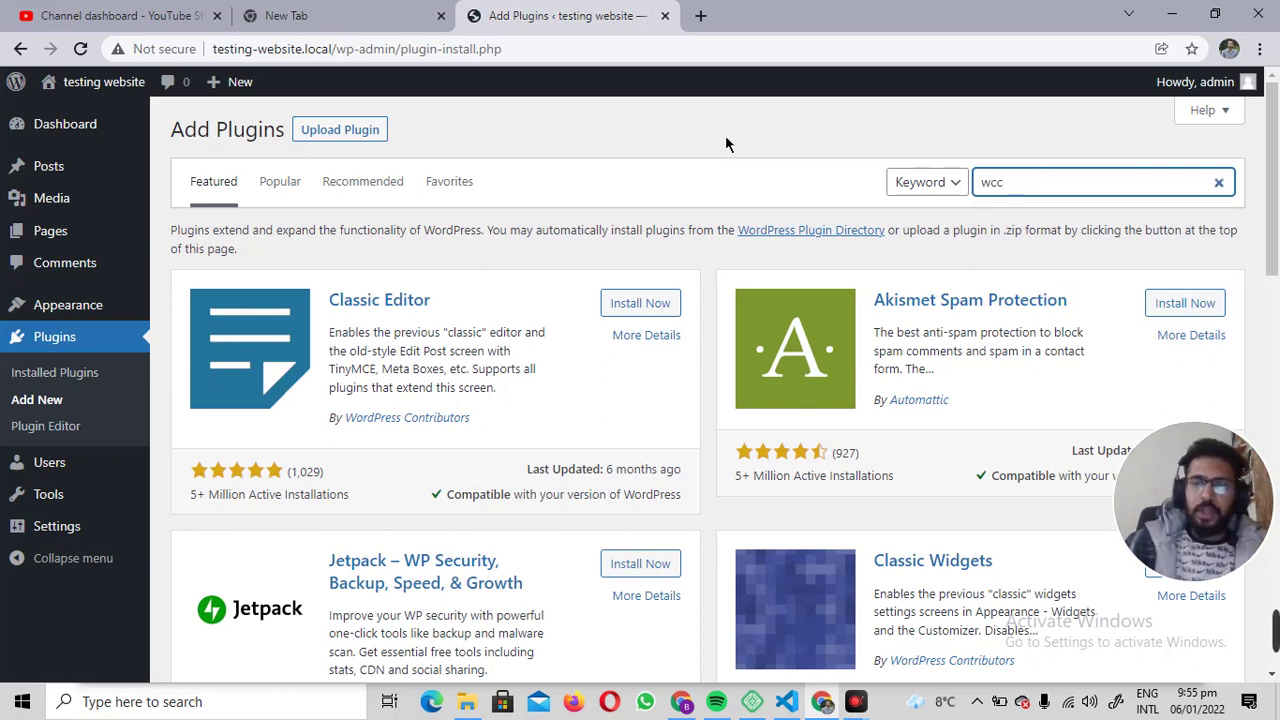
pyautogui.write('oocomem')
pyautogui.press('BackSpace')
pyautogui.press('BackSpace')
pyautogui.write('.')
pyautogui.press('BackSpace')
pyautogui.write('merce')
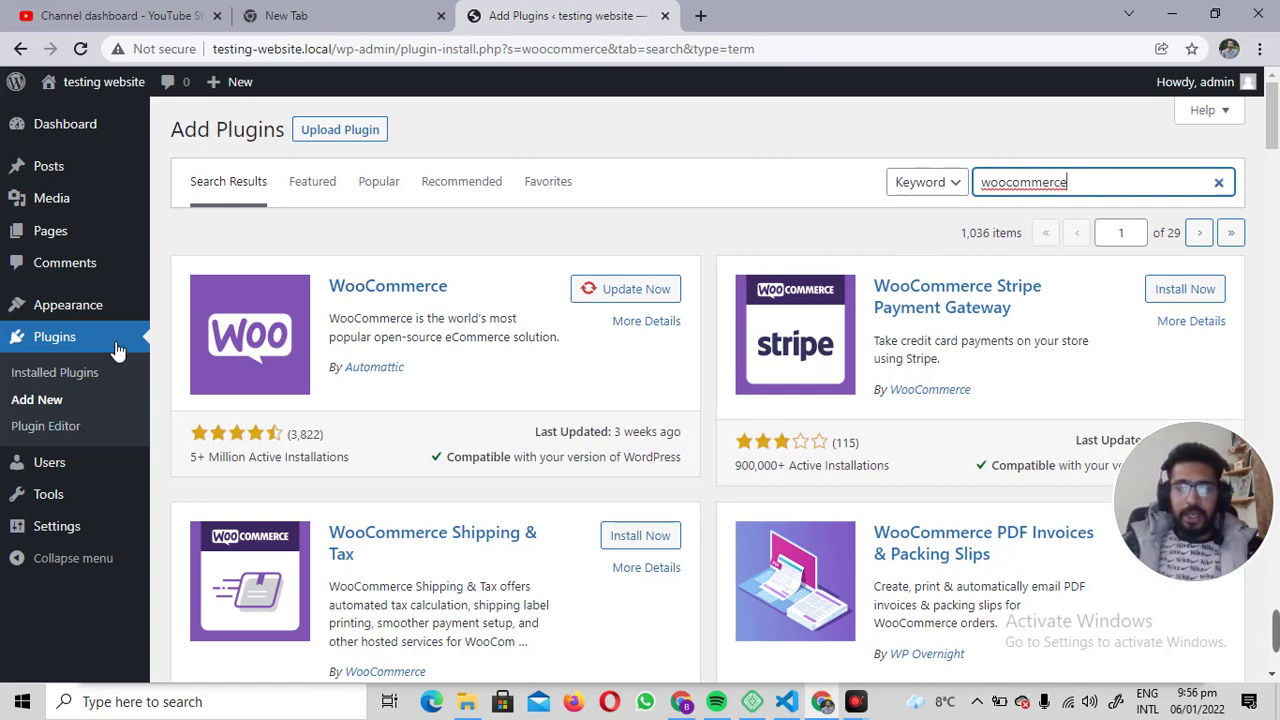
# Activate WooCommerce from the Installed Plugins list.
pyautogui.click(759, 431)
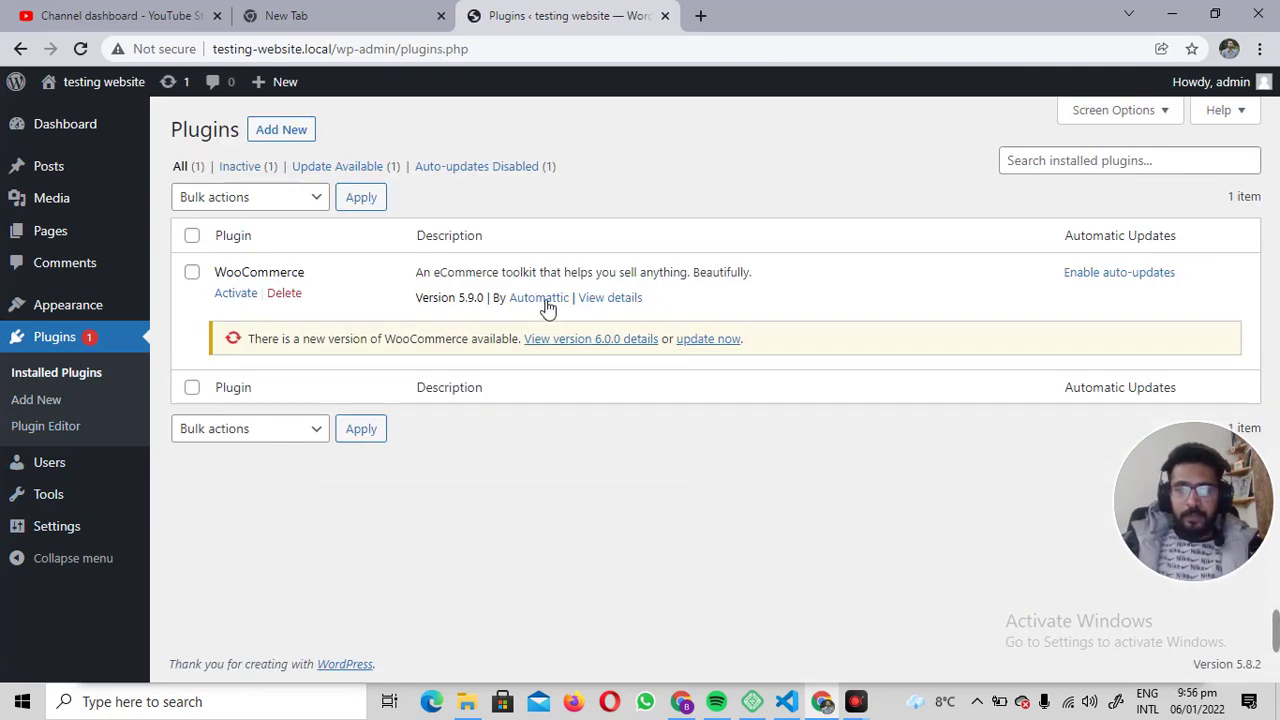
pyautogui.click(547, 305)
pyautogui.click(20, 48)
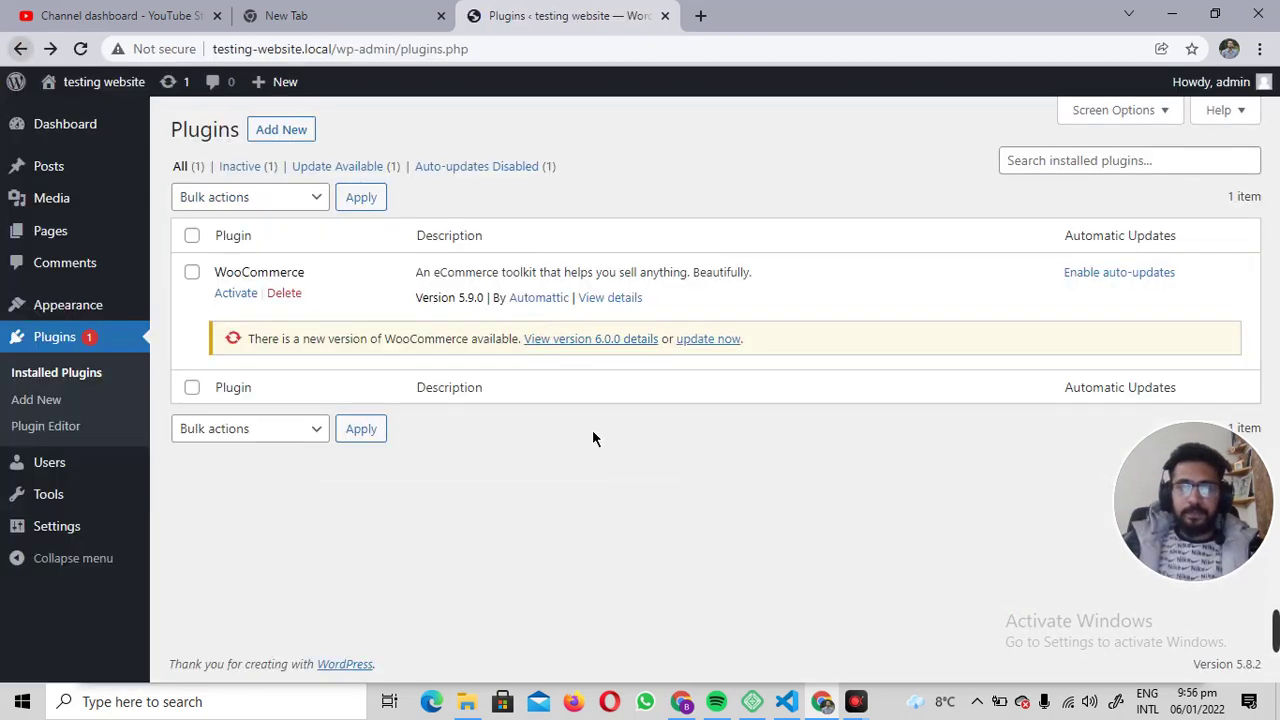
pyautogui.click(236, 293)
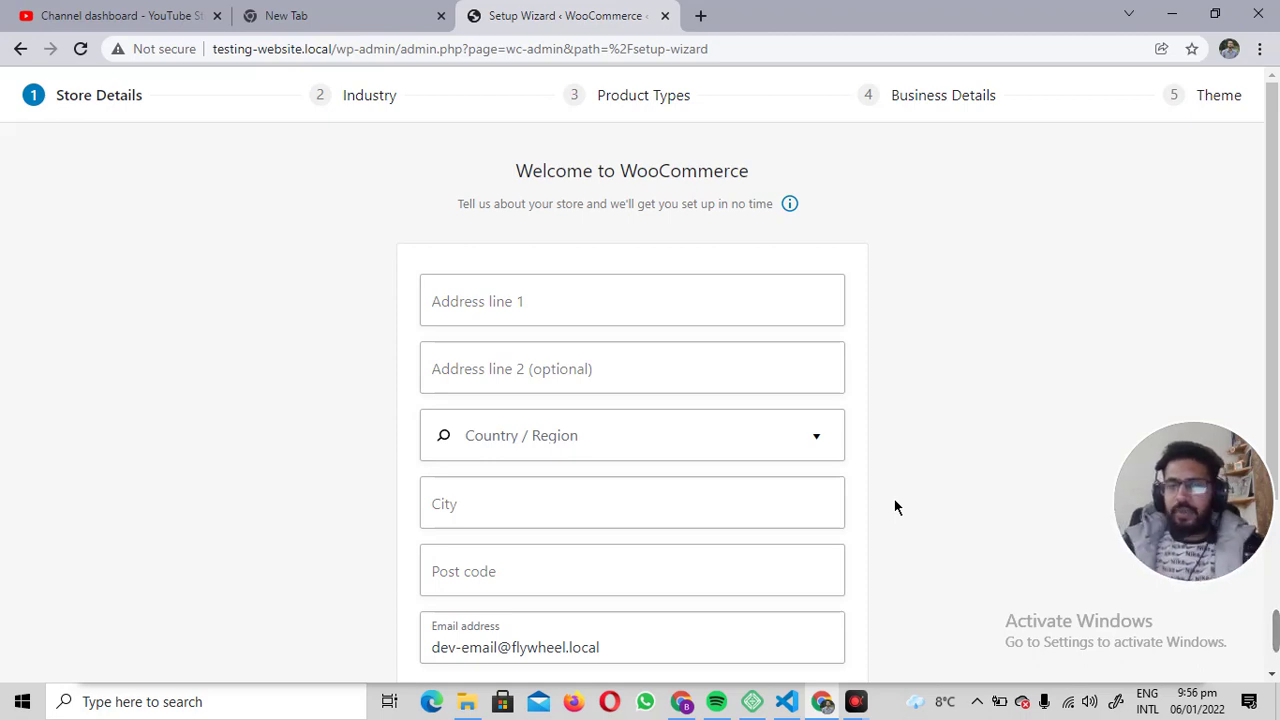
# Enter the store's street address, leaving the second address line empty.
pyautogui.click(520, 308)
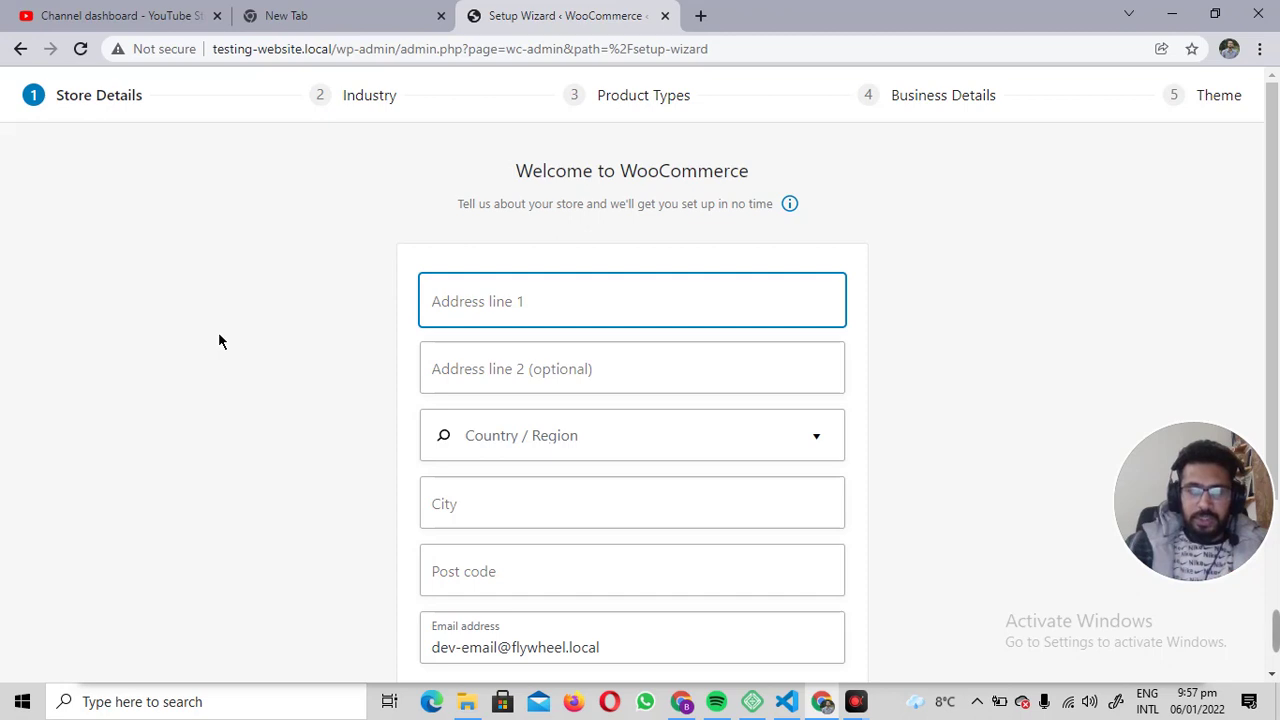
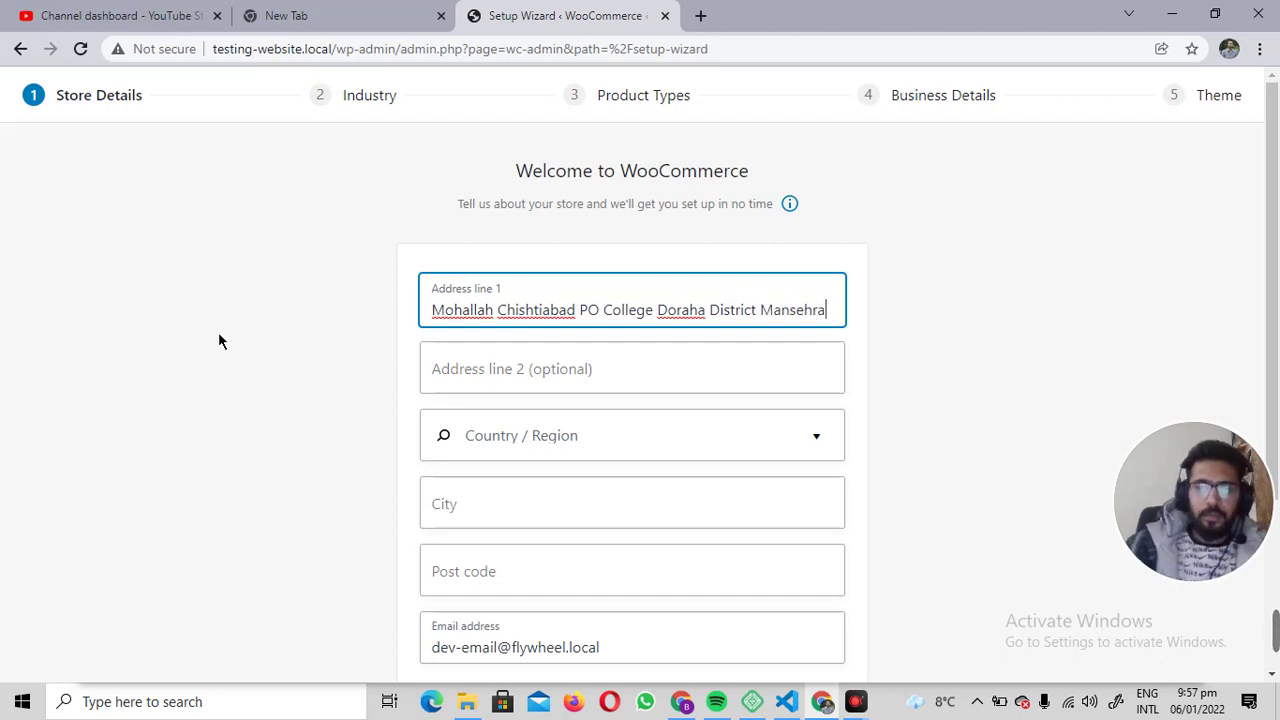
pyautogui.click(584, 388)
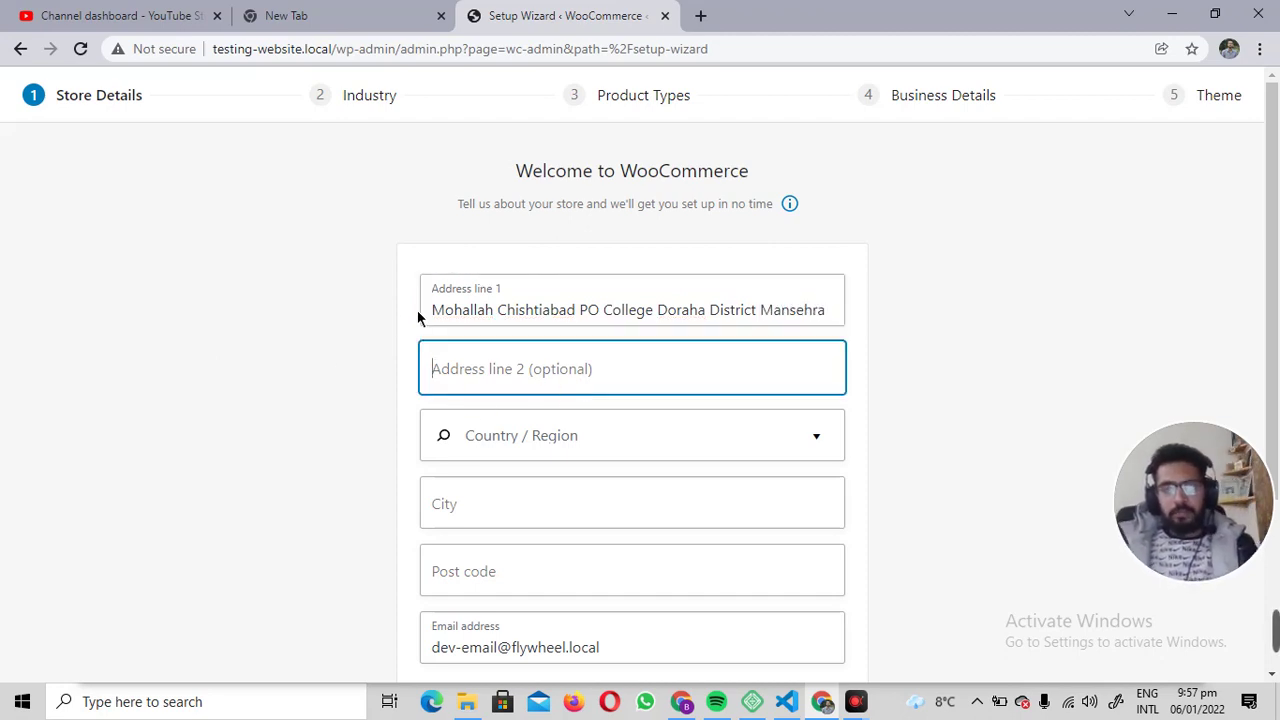
pyautogui.moveTo(449, 318); pyautogui.dragTo(813, 306)
pyautogui.click(613, 369)
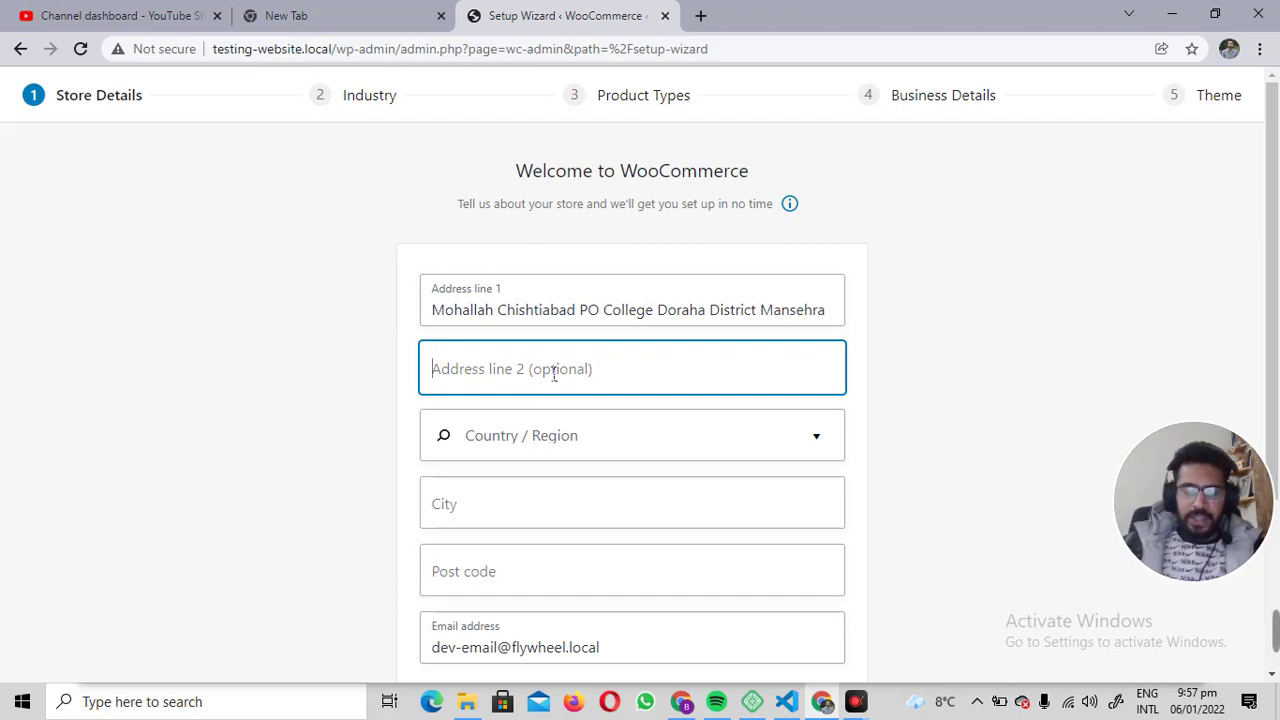
# Set the region to Pakistan — Khyber Pakhtunkhwa and fill in the store's city and post code.
pyautogui.click(560, 434)
pyautogui.scroll(-2, 229, 341)
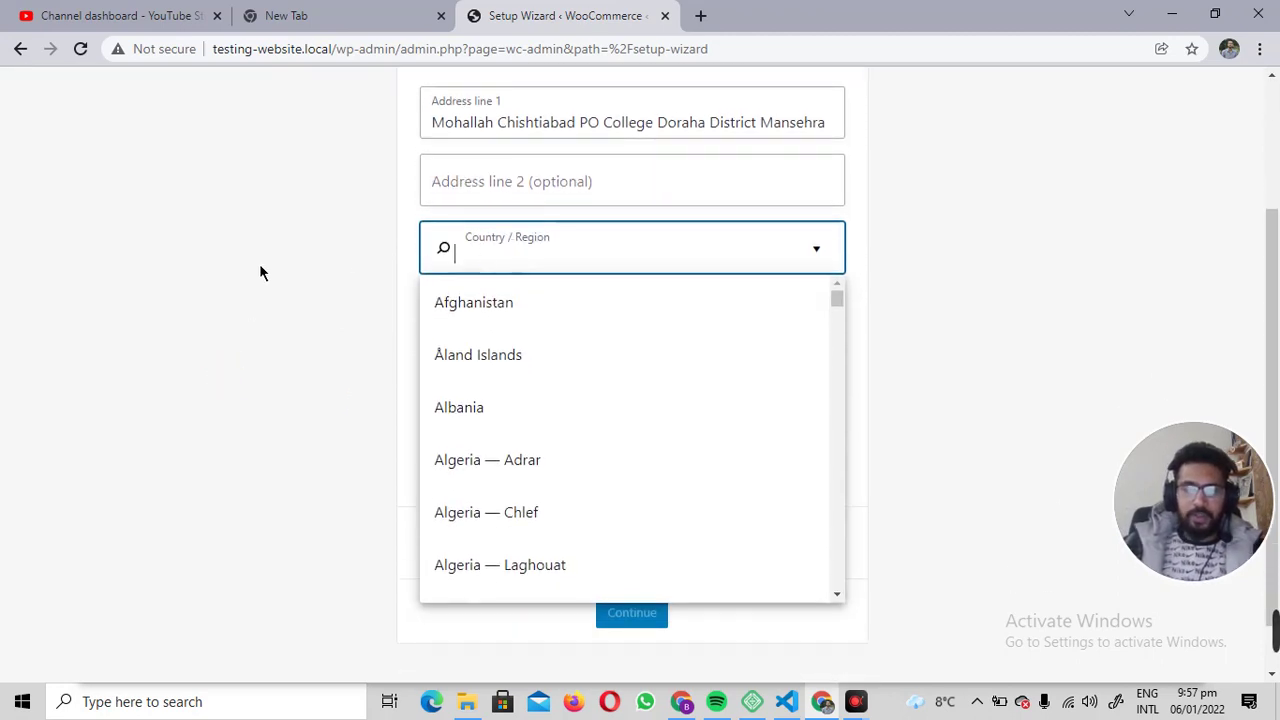
pyautogui.write('pakis')
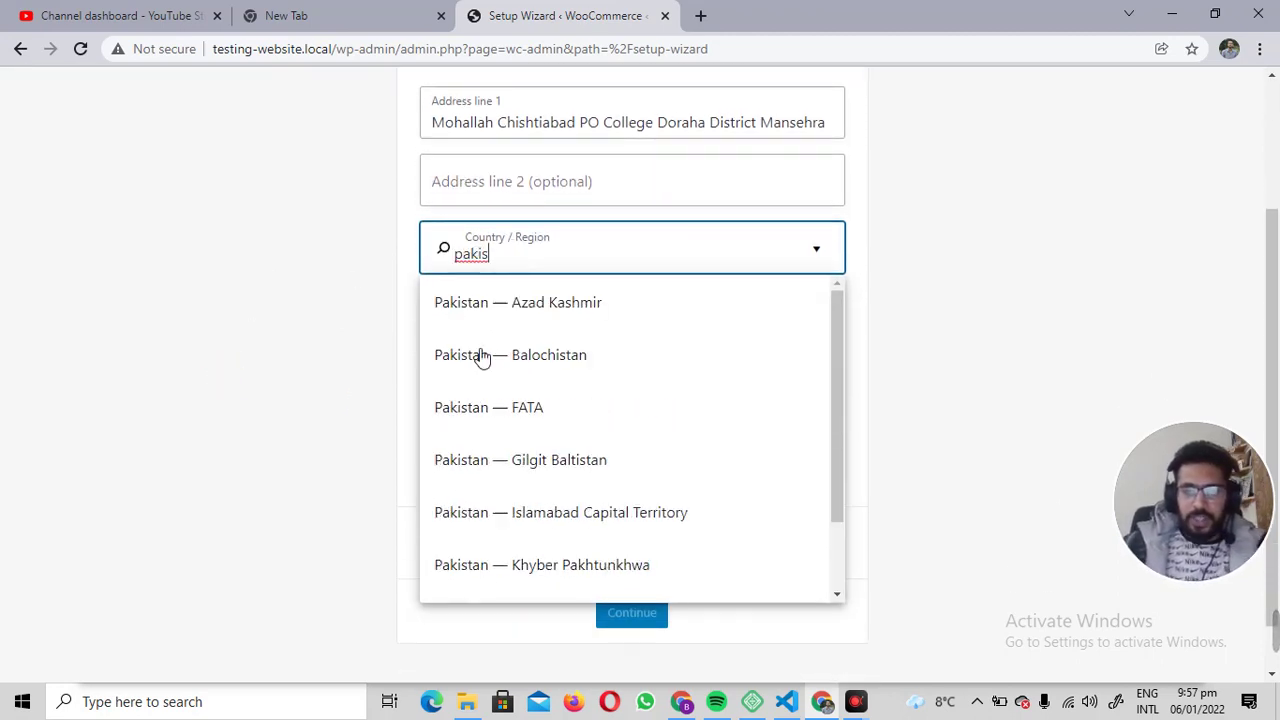
pyautogui.scroll(-2, 575, 425)
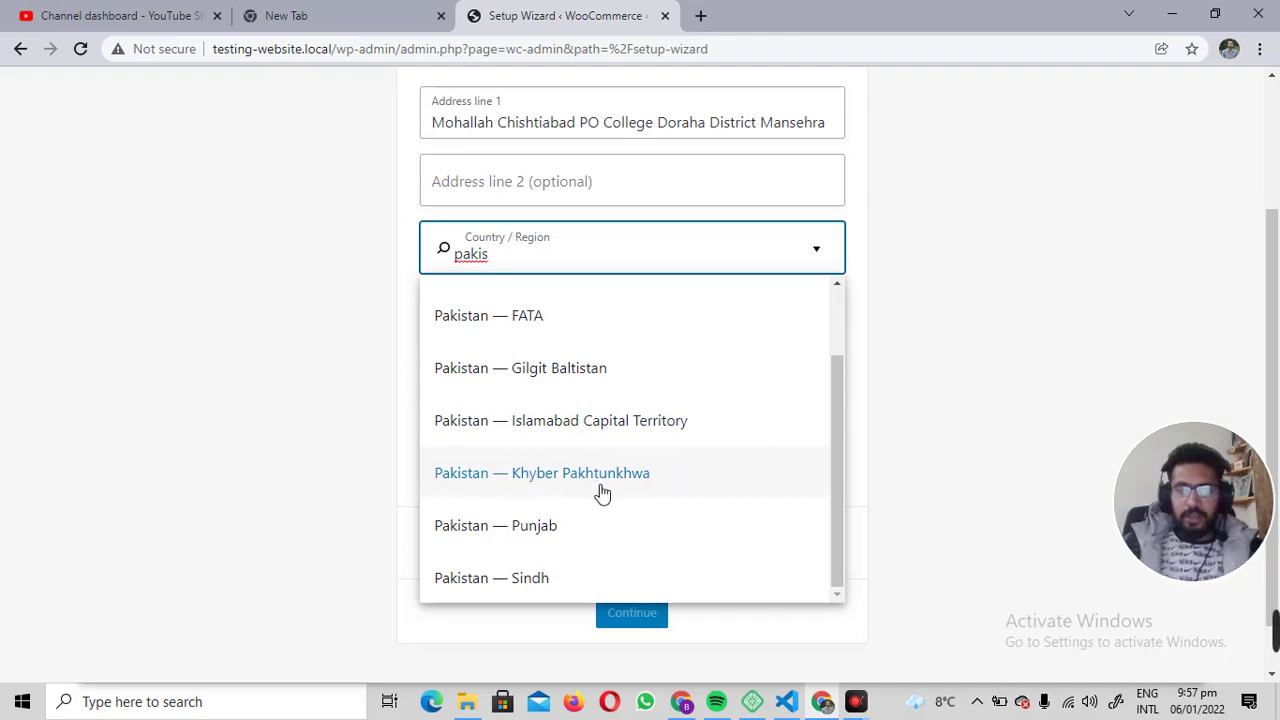
pyautogui.click(663, 484)
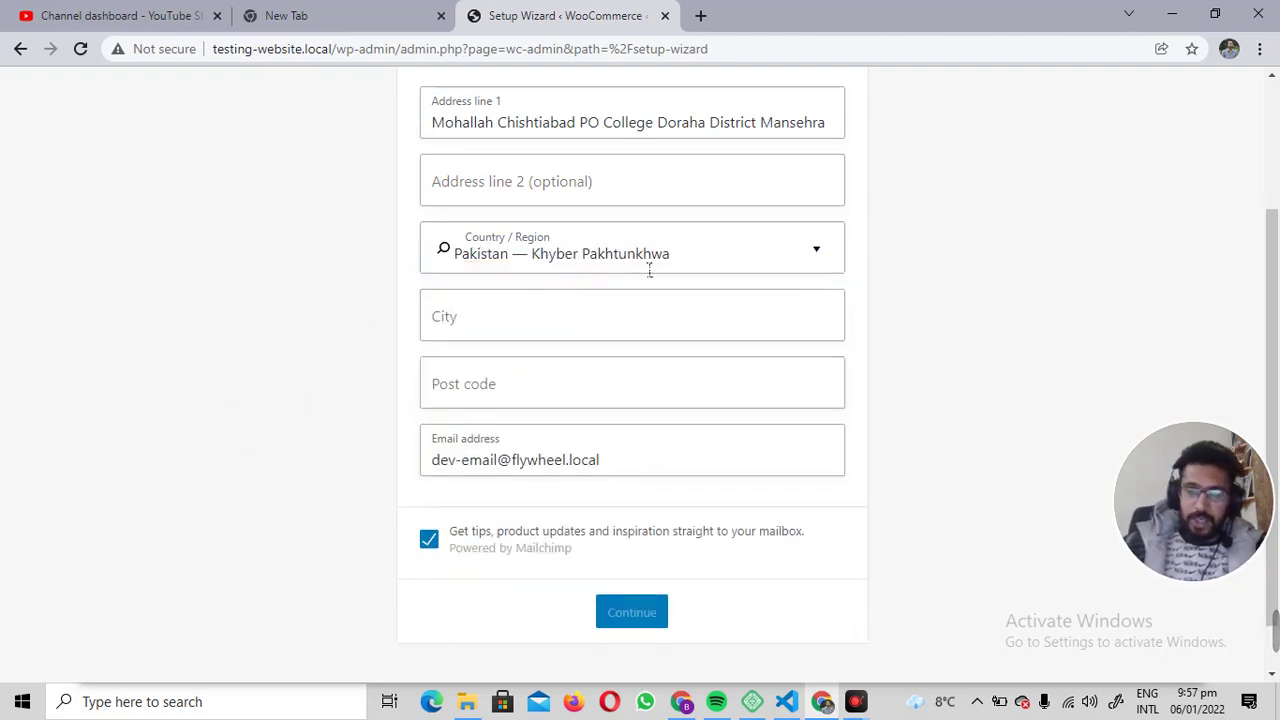
pyautogui.click(491, 330)
pyautogui.write('Mansehra')
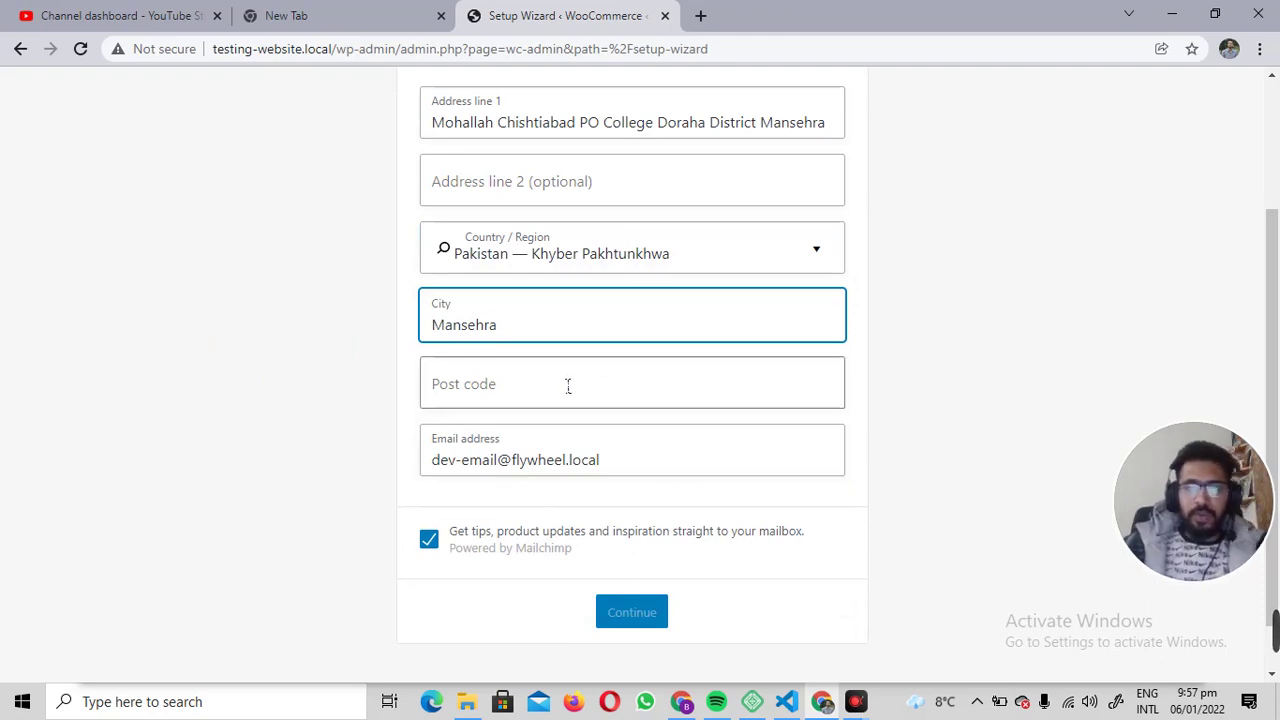
pyautogui.press('Tab')
pyautogui.write('12300')
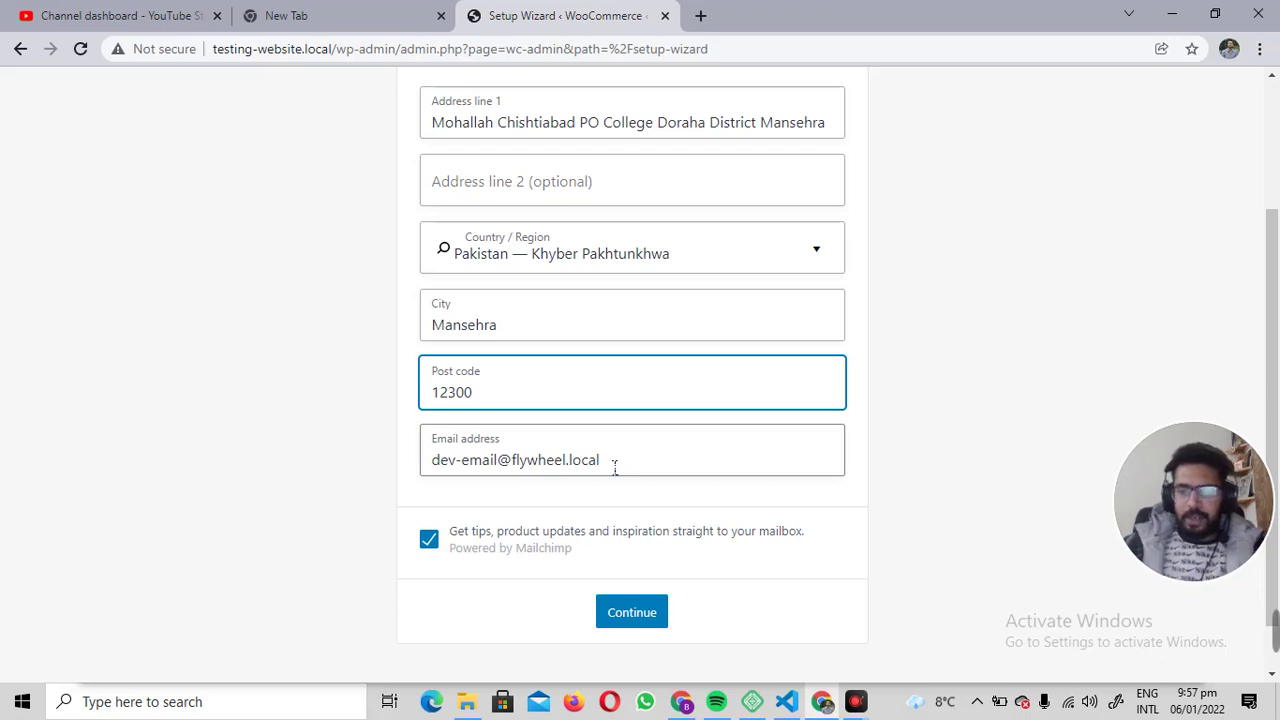
# Opt out of Mailchimp tips, submit the store details and decline usage tracking.
pyautogui.click(432, 541)
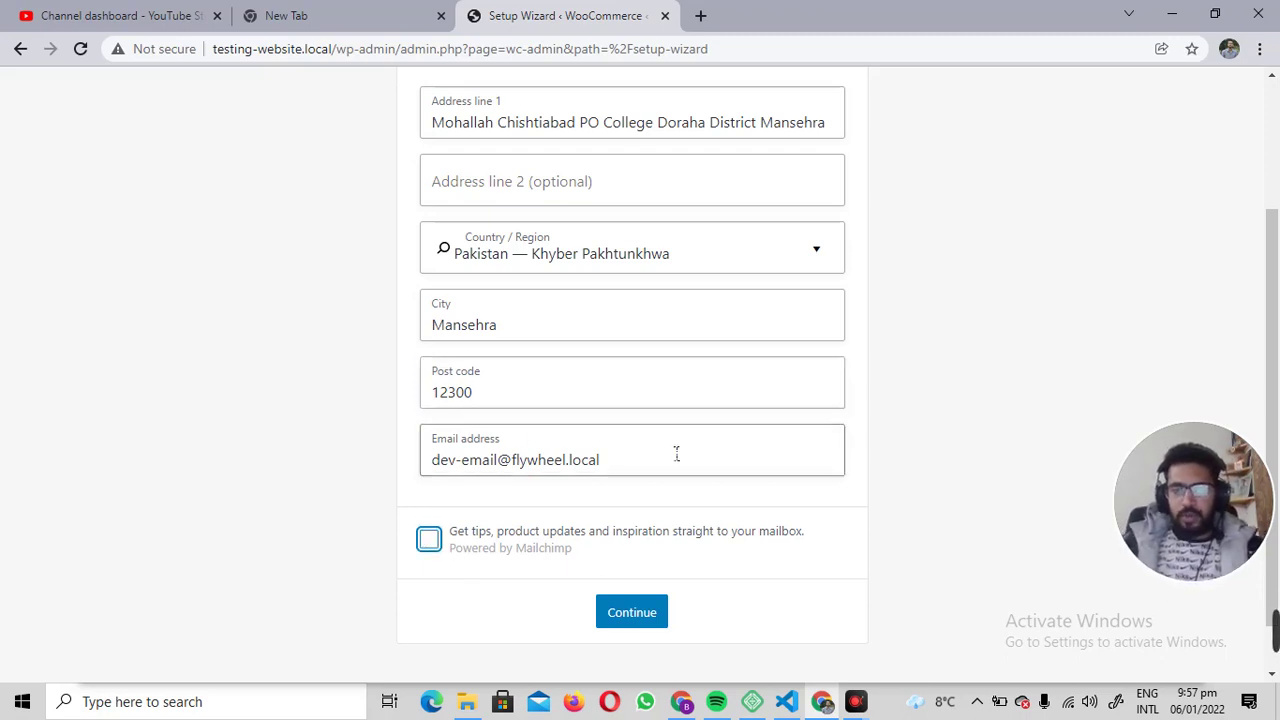
pyautogui.click(634, 613)
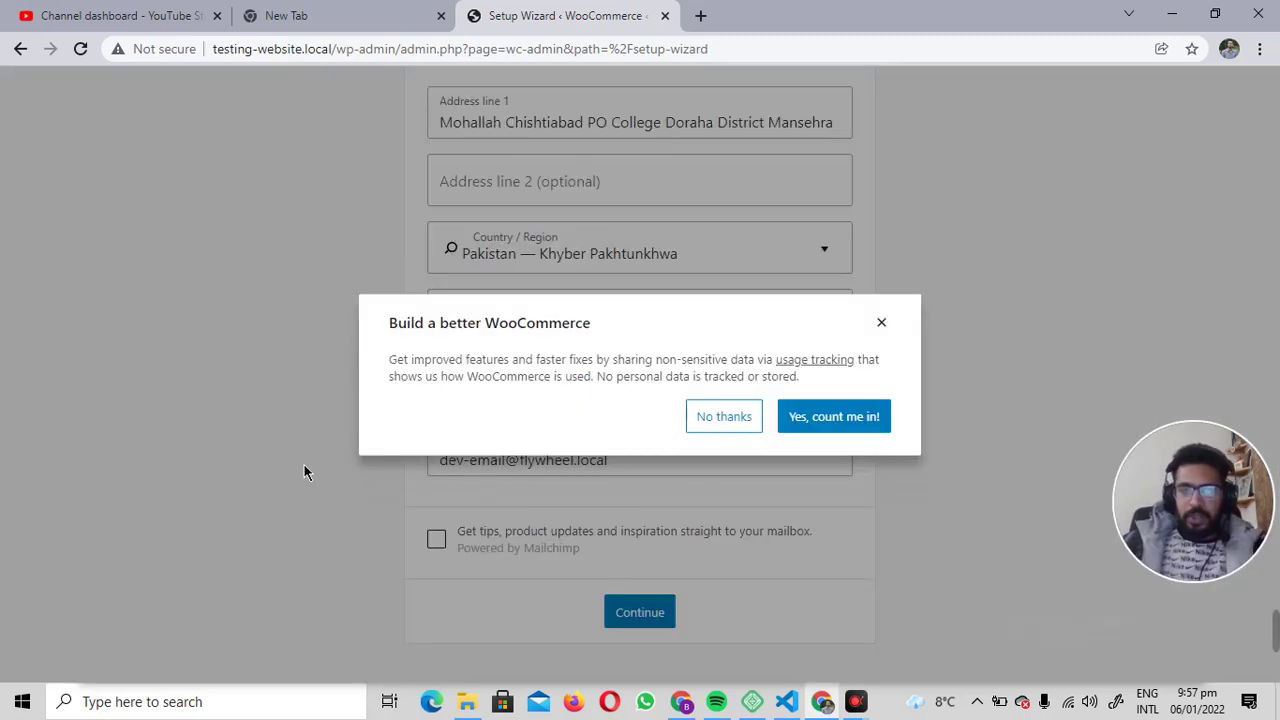
pyautogui.click(228, 388)
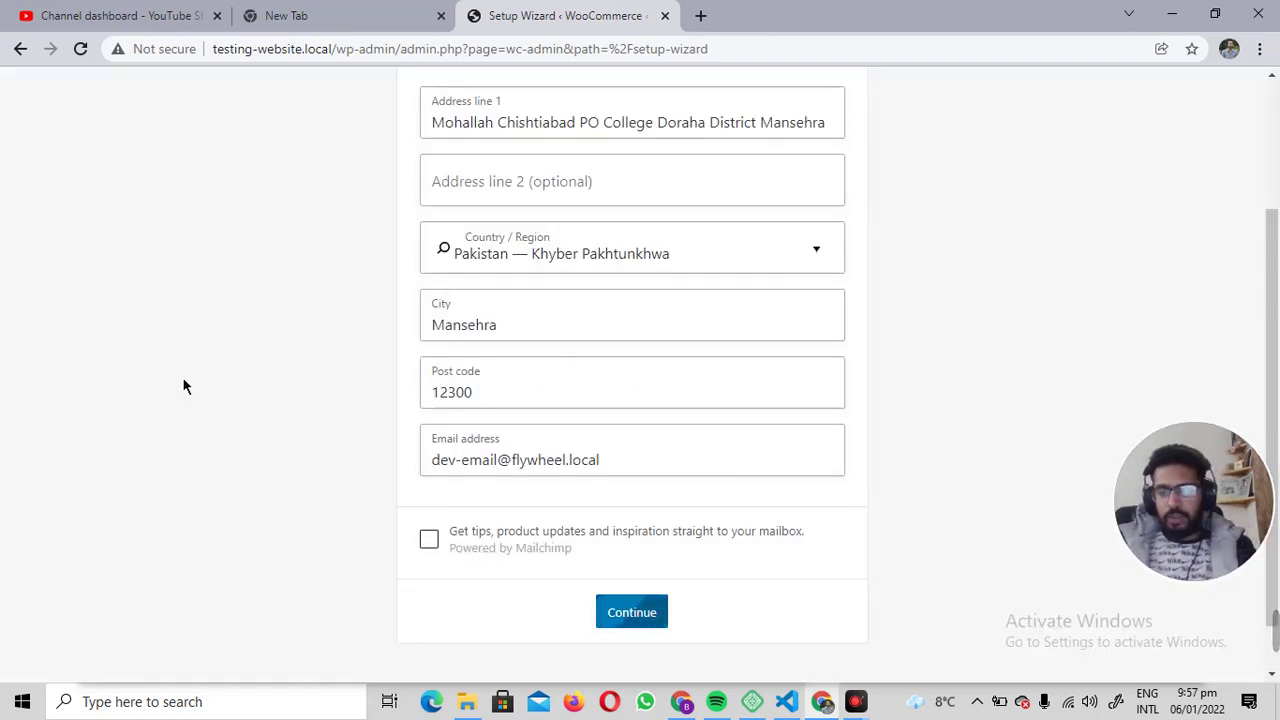
pyautogui.moveTo(461, 171); pyautogui.dragTo(811, 183)
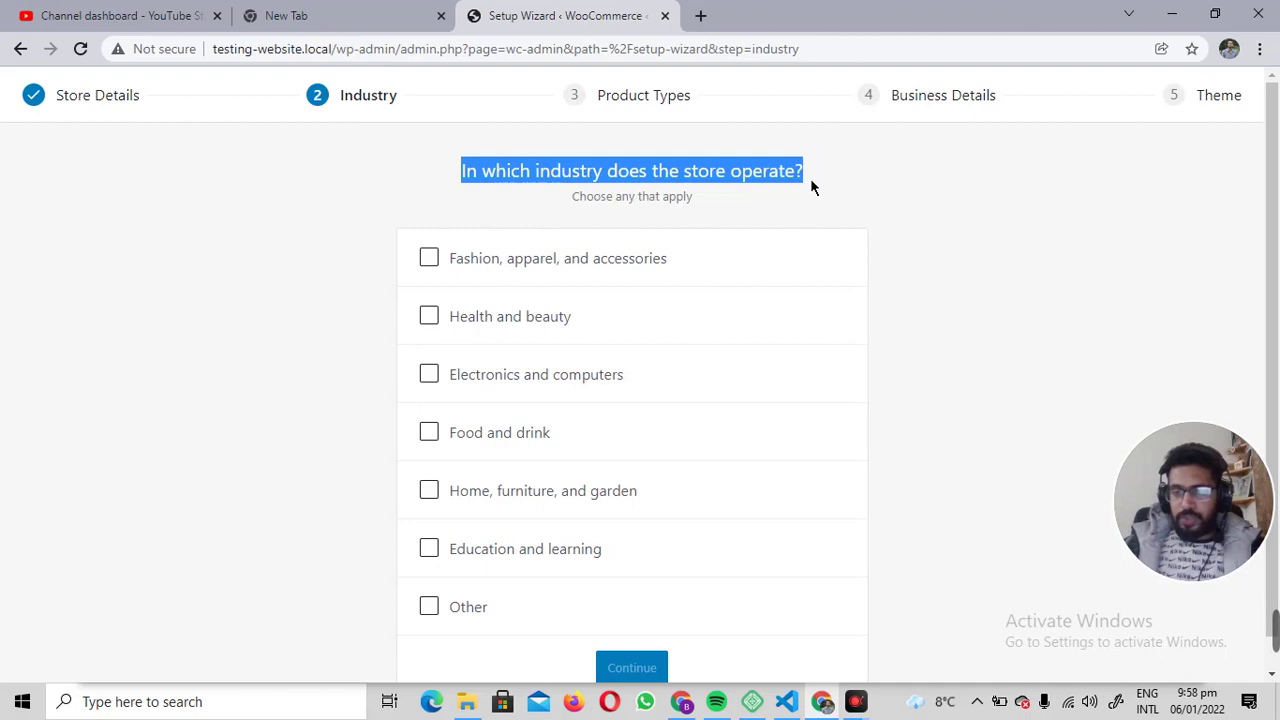
# Choose 'Electronics and computers' as the store's industry and continue.
pyautogui.click(250, 226)
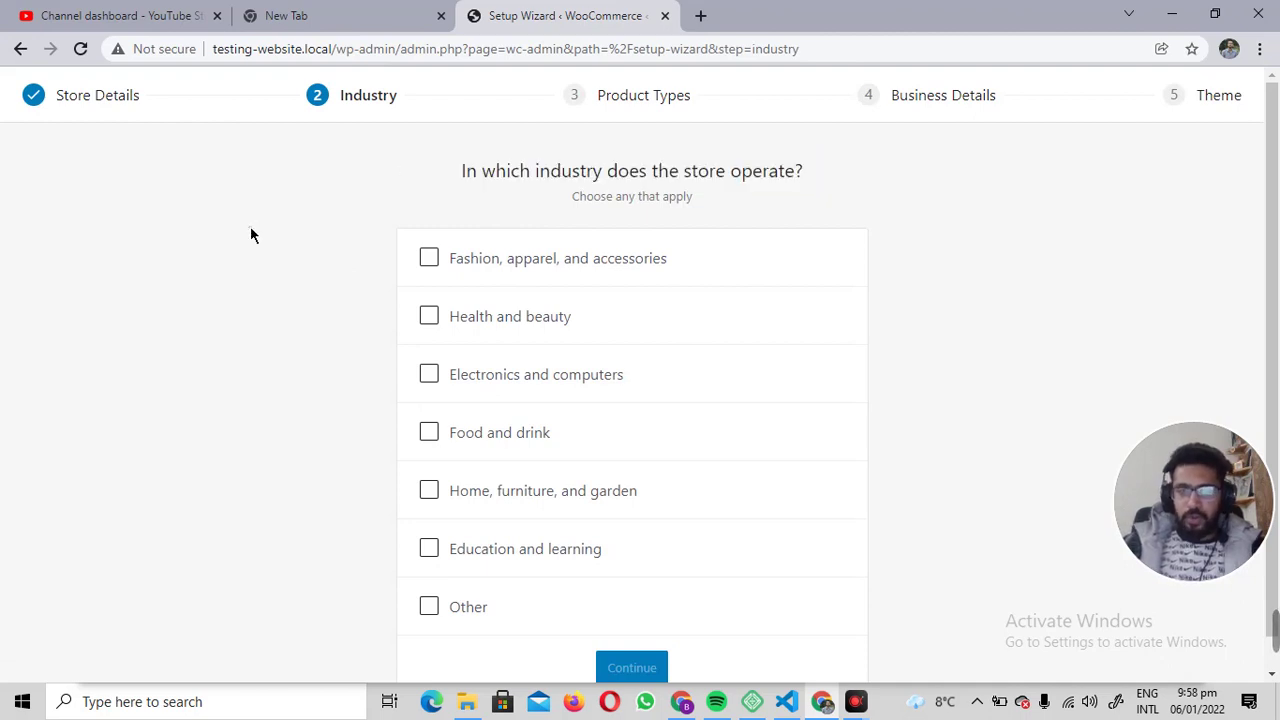
pyautogui.click(502, 383)
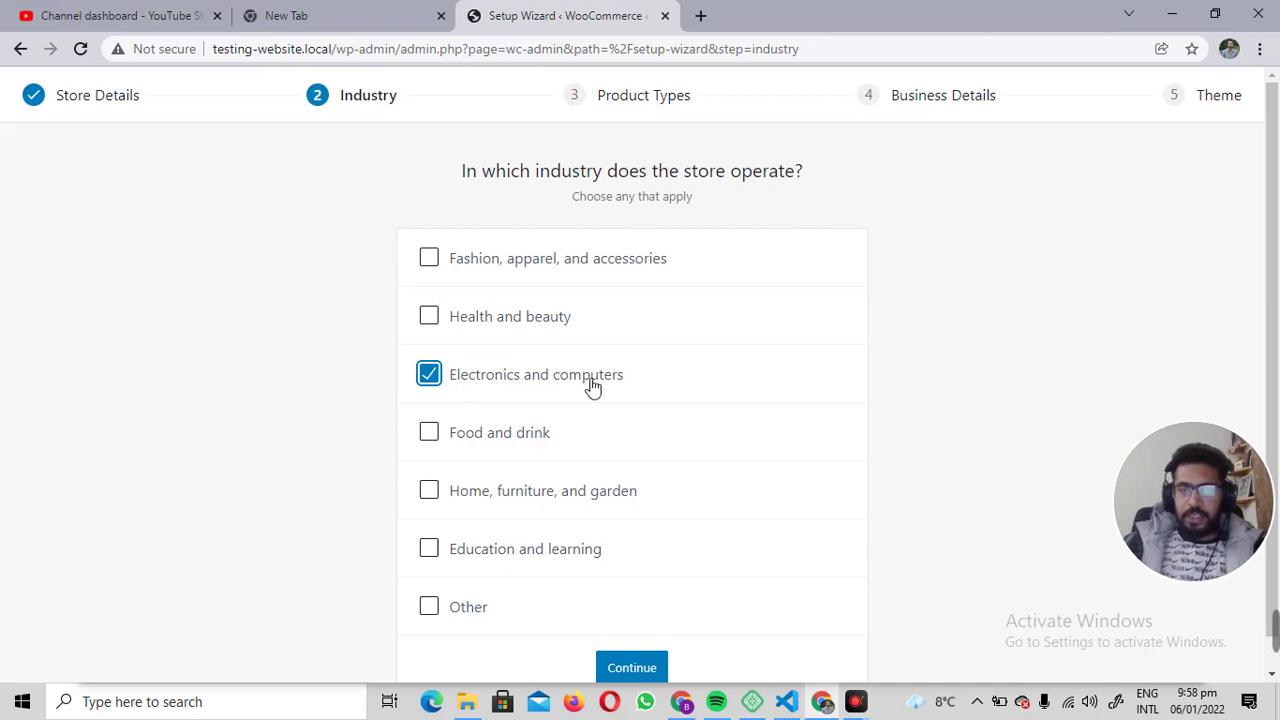
pyautogui.click(346, 276)
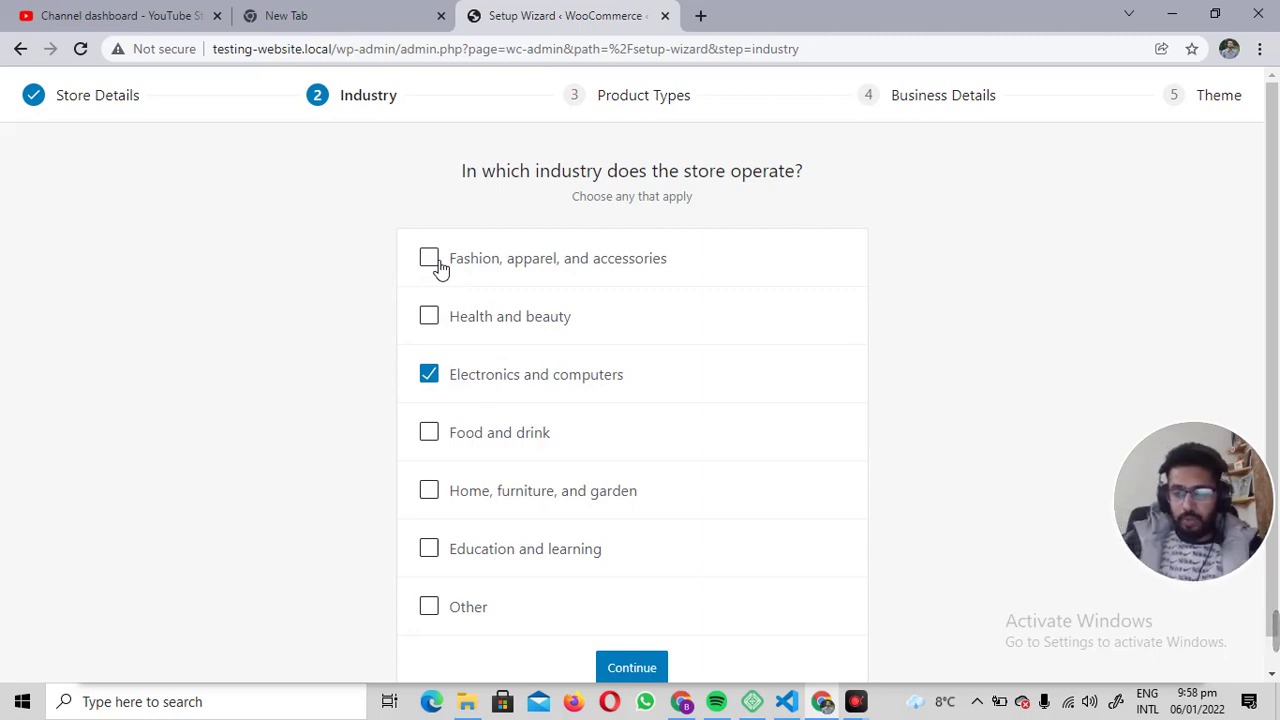
pyautogui.scroll(-1, 308, 480)
pyautogui.click(618, 638)
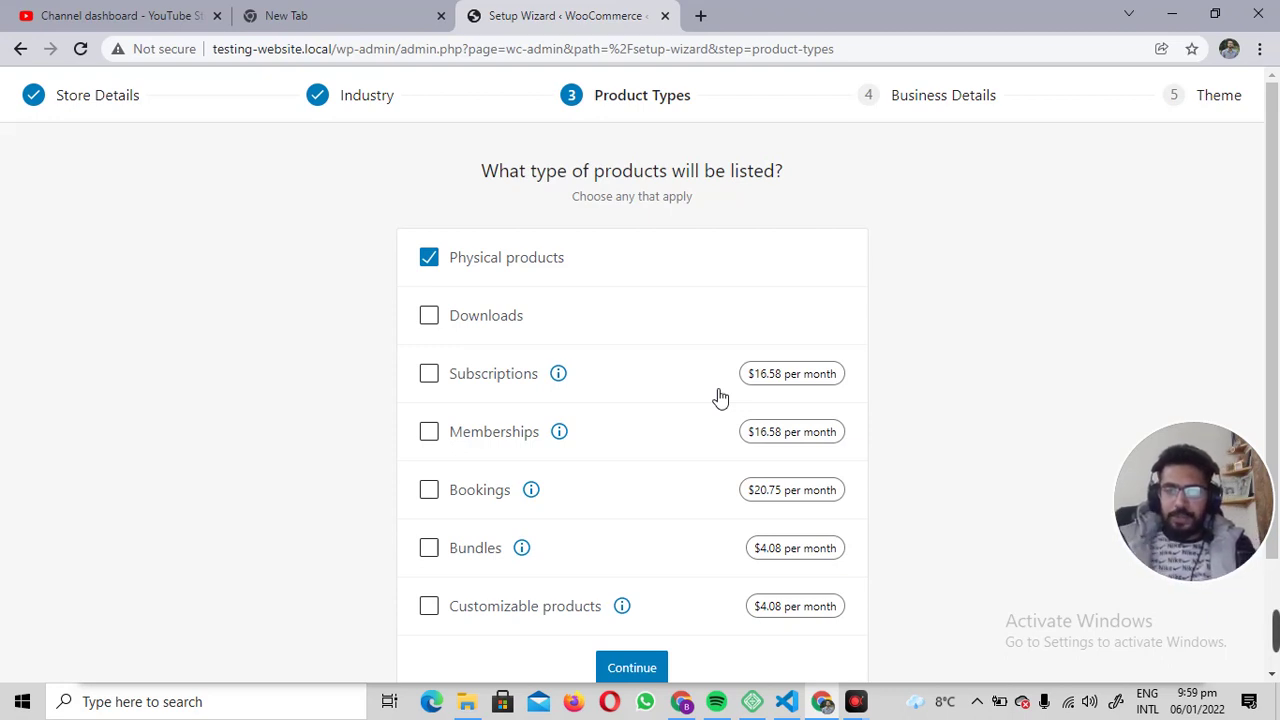
# Untick and re-tick Physical products so it stays the only product type.
pyautogui.click(481, 260)
pyautogui.click(484, 262)
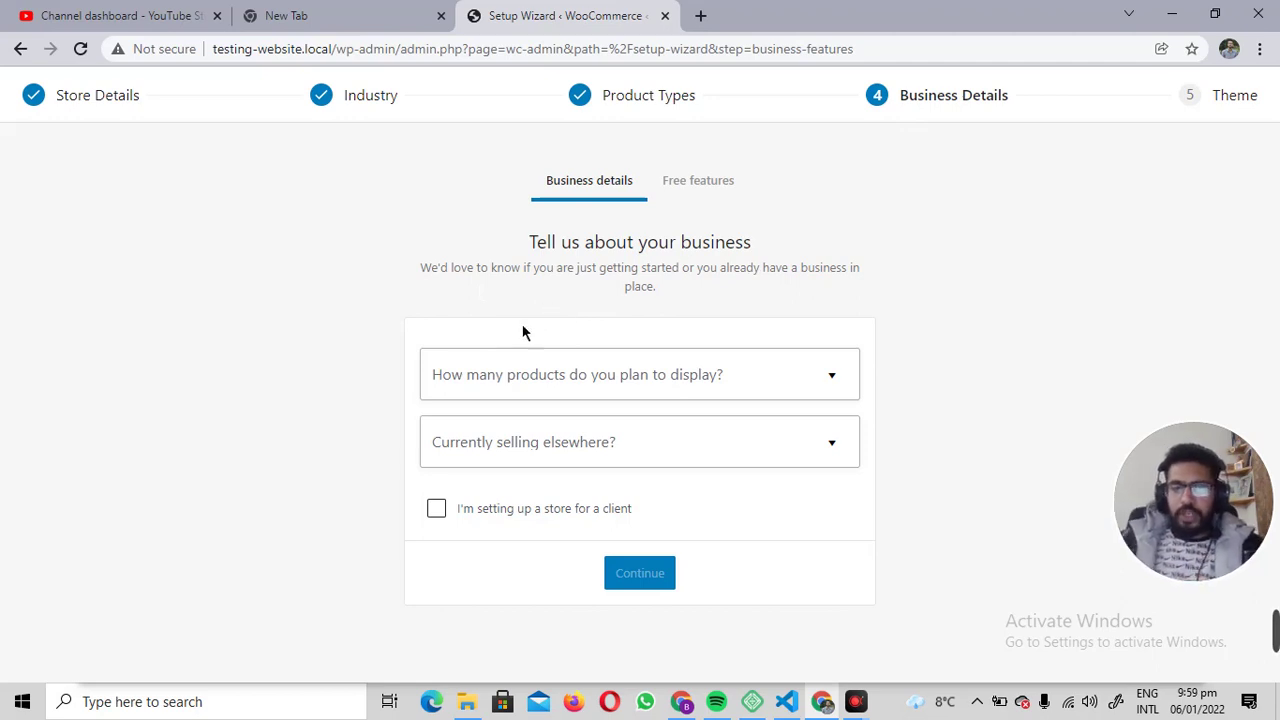
# Answer 1 - 10 planned products and No to selling elsewhere, then continue.
pyautogui.click(694, 390)
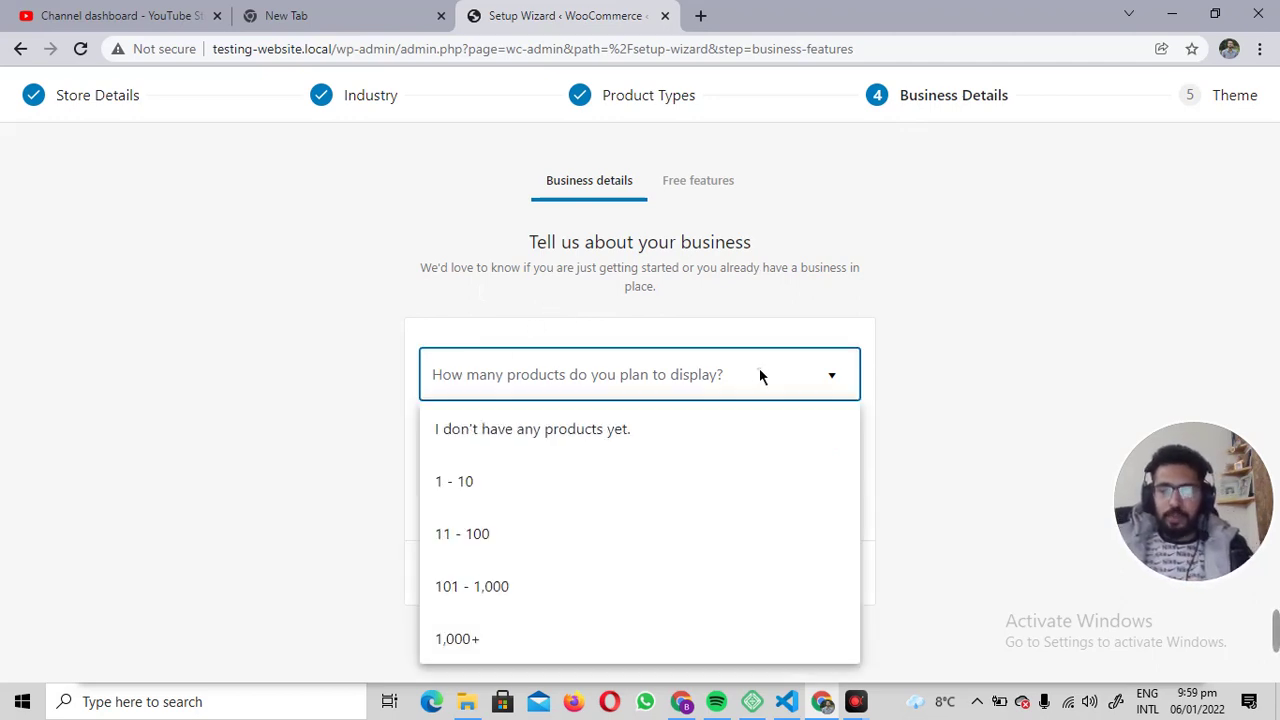
pyautogui.click(456, 483)
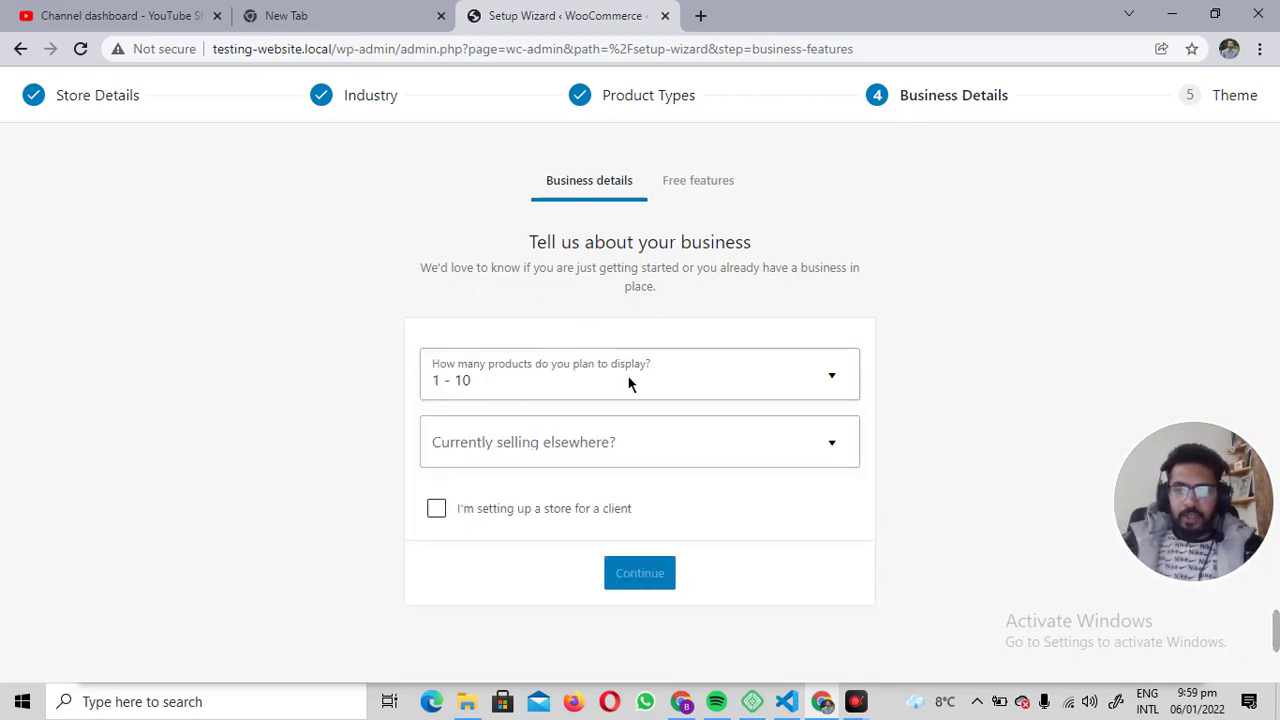
pyautogui.click(752, 388)
pyautogui.click(460, 395)
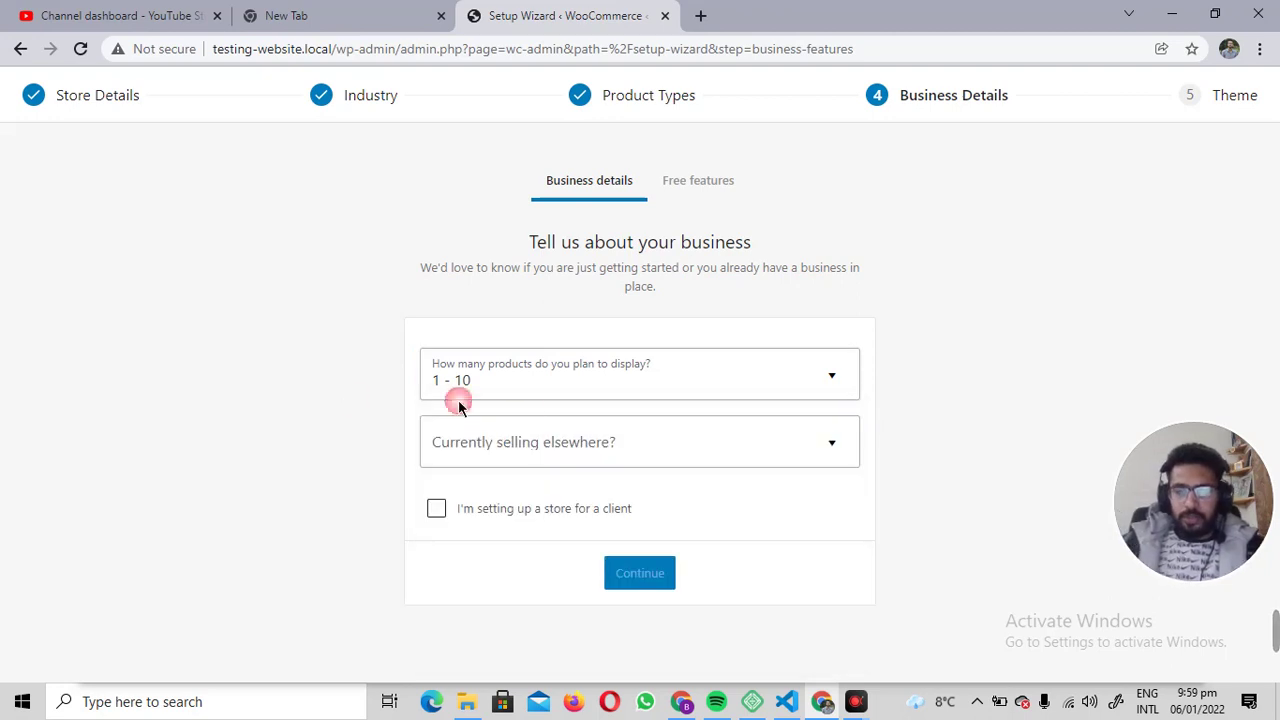
pyautogui.click(525, 449)
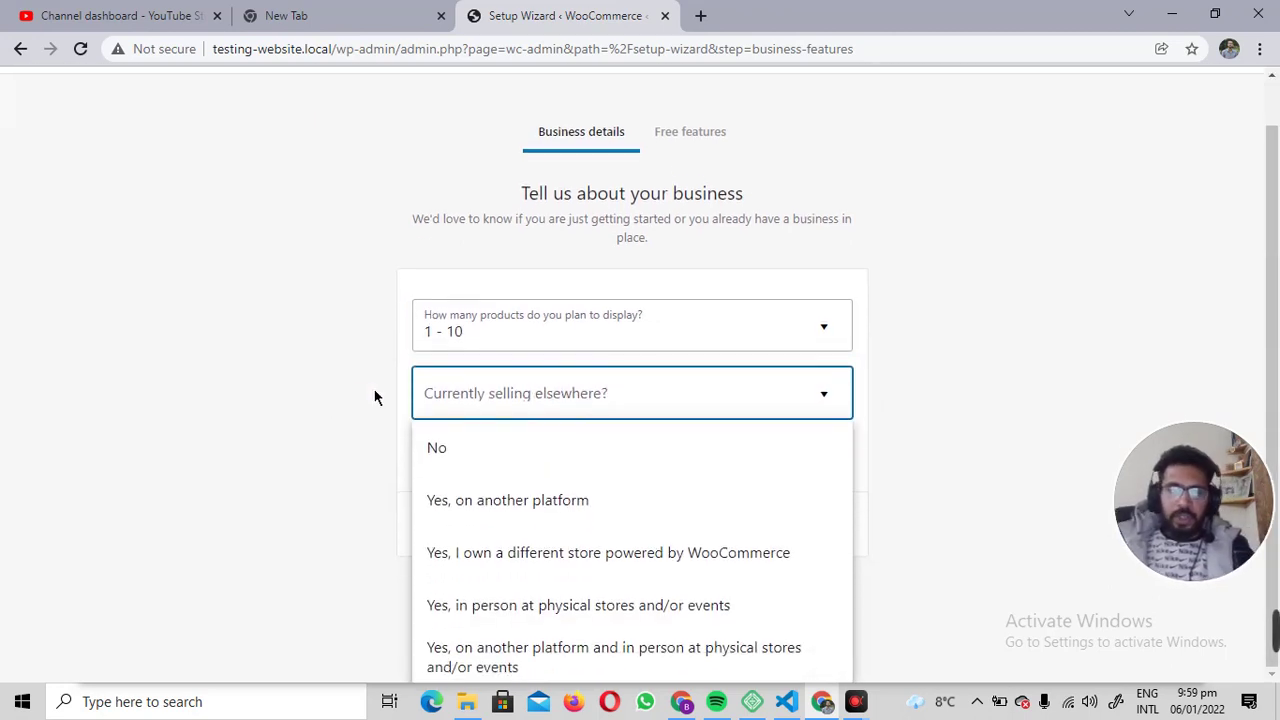
pyautogui.click(528, 461)
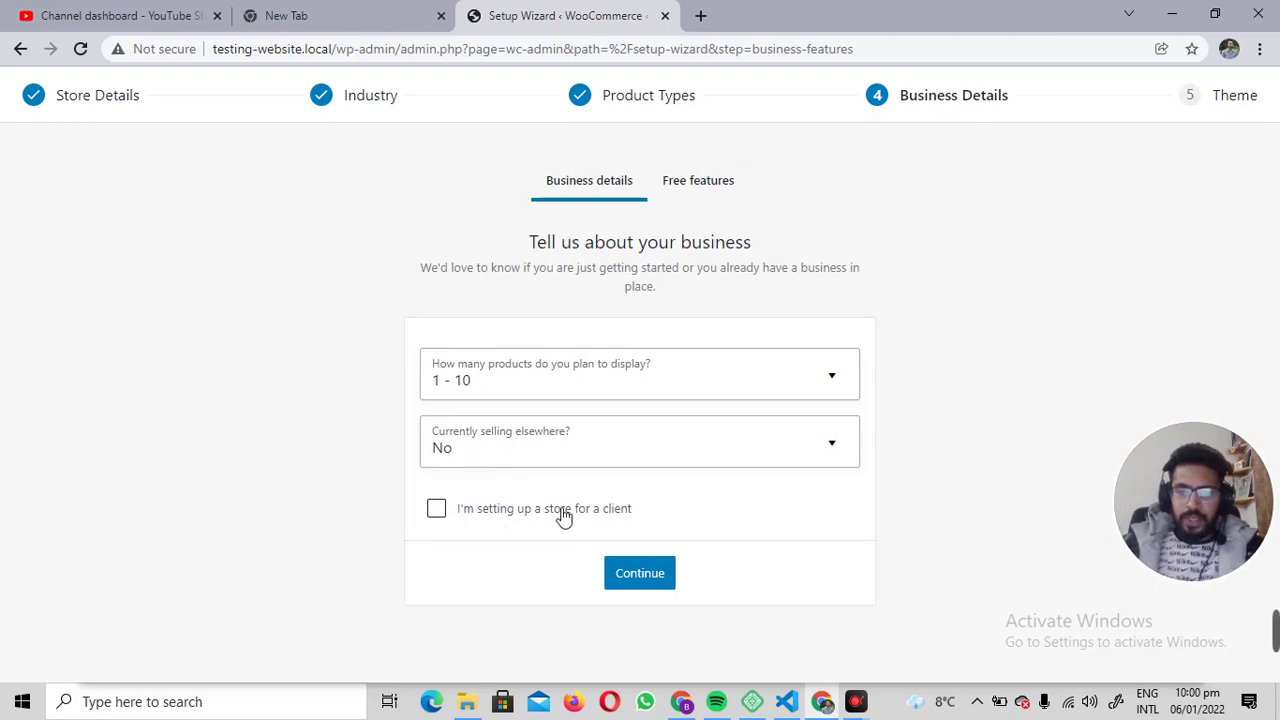
pyautogui.click(650, 584)
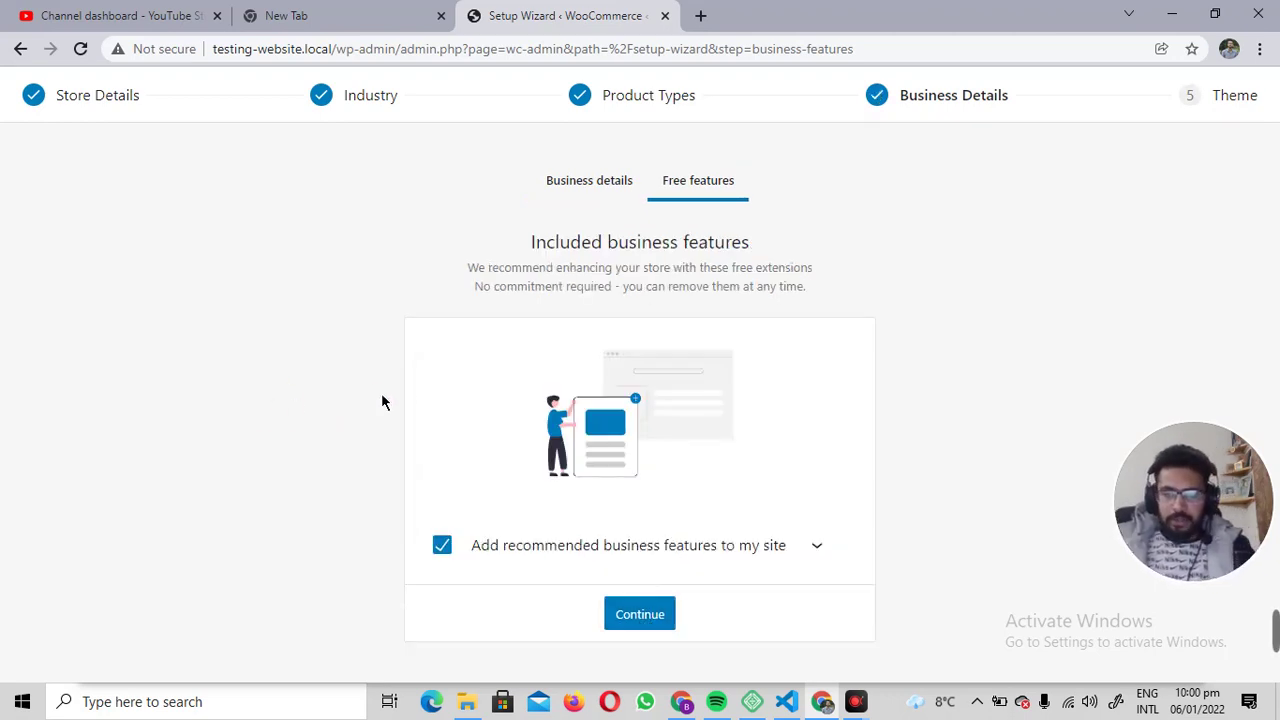
# Untick Google Listings & Ads, Jetpack and MailPoet in the free features, then continue.
pyautogui.click(818, 548)
pyautogui.scroll(-3, 965, 318)
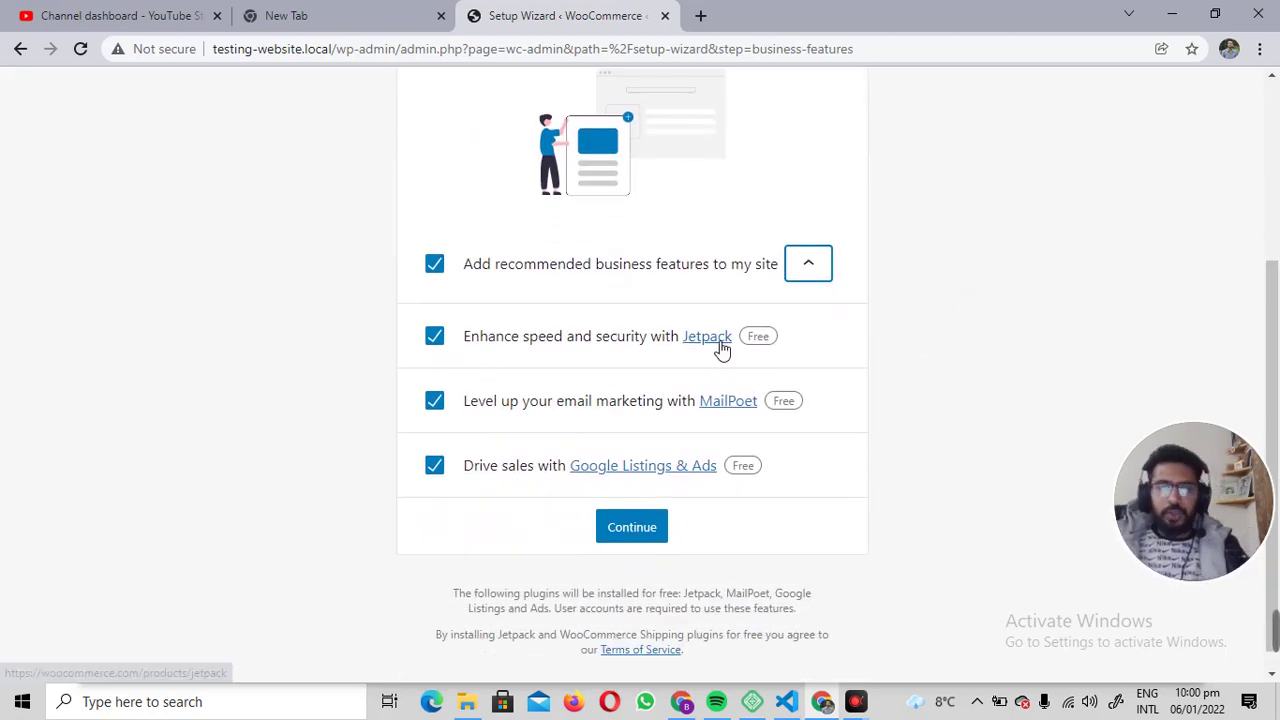
pyautogui.scroll(3, 777, 331)
pyautogui.scroll(-1, 930, 344)
pyautogui.scroll(-2, 930, 344)
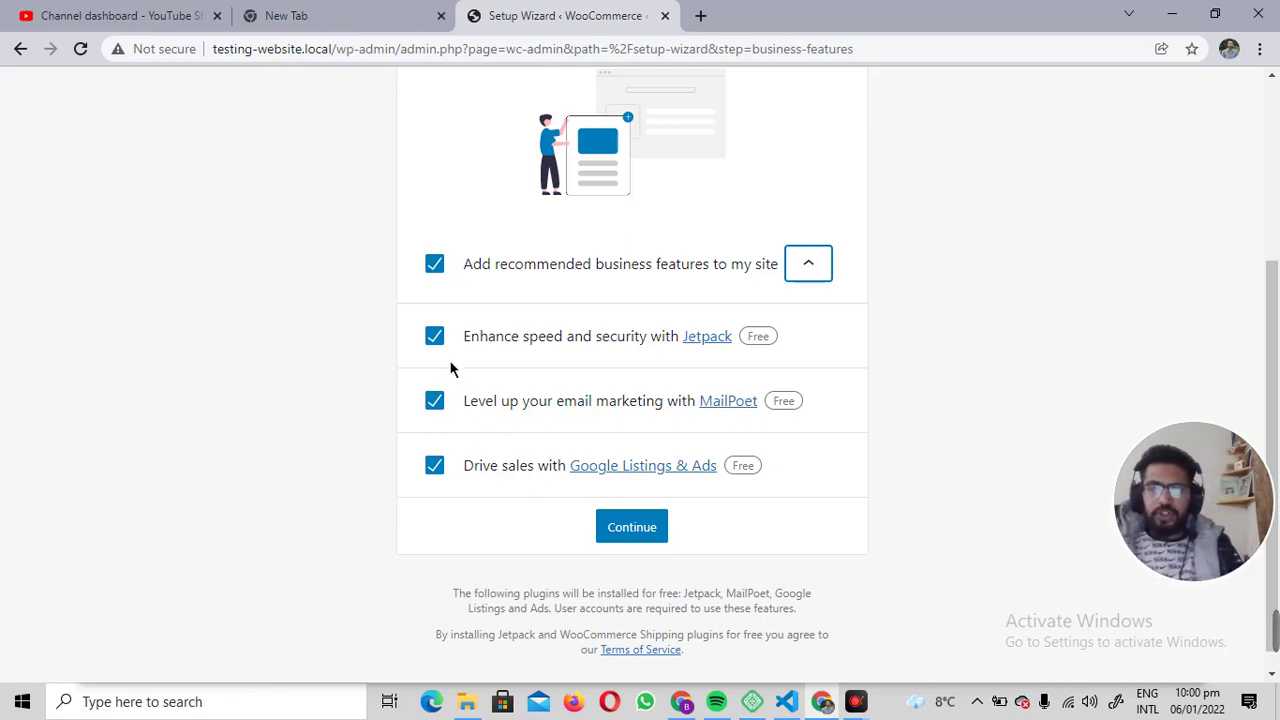
pyautogui.click(436, 467)
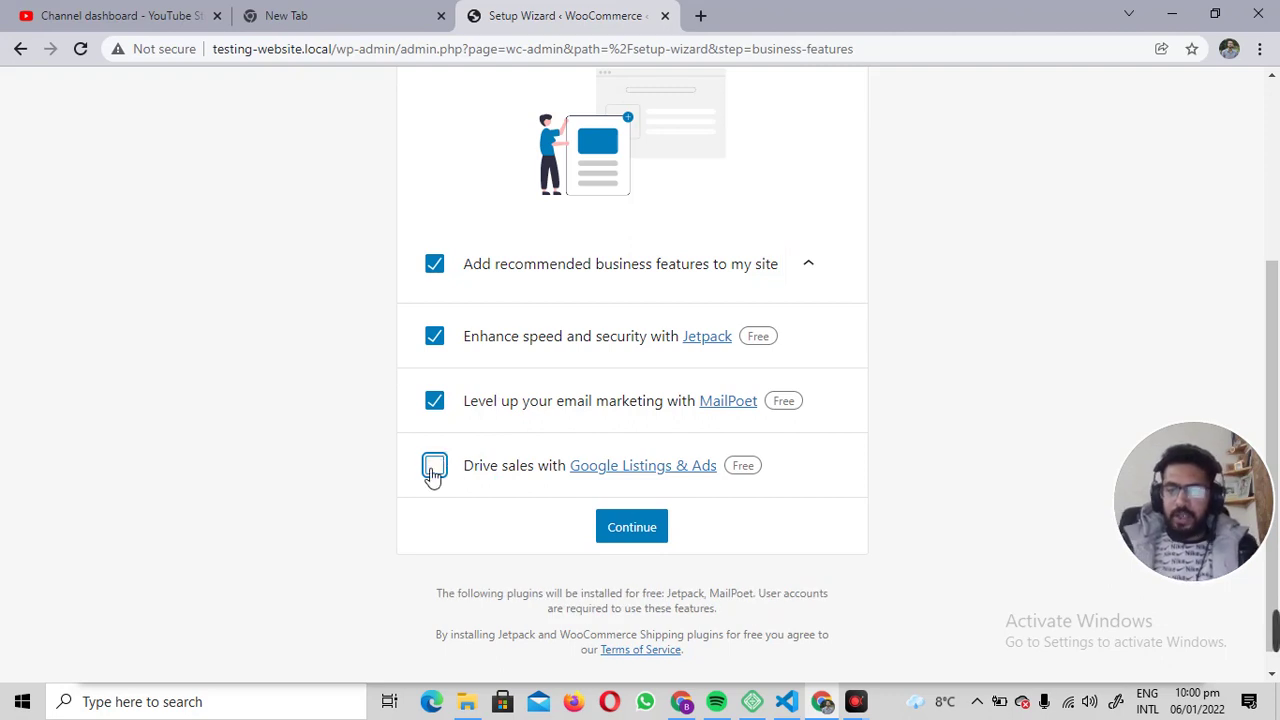
pyautogui.click(434, 340)
pyautogui.click(434, 420)
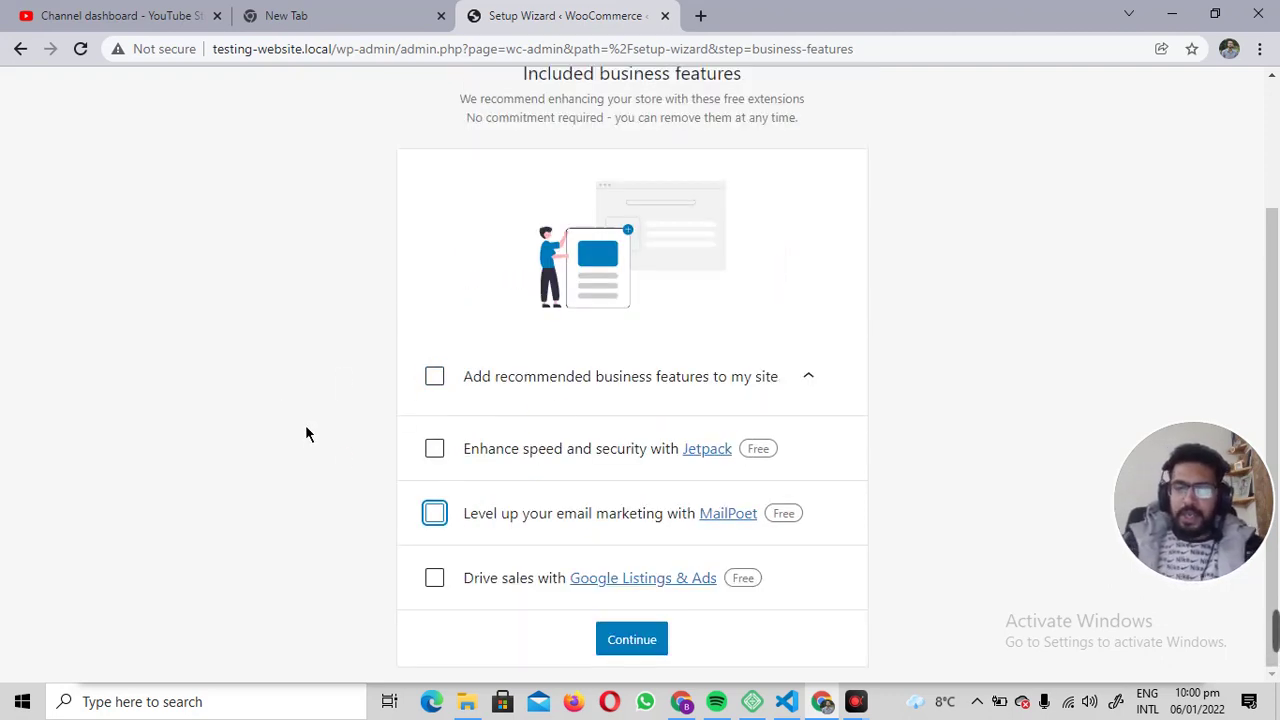
pyautogui.click(600, 628)
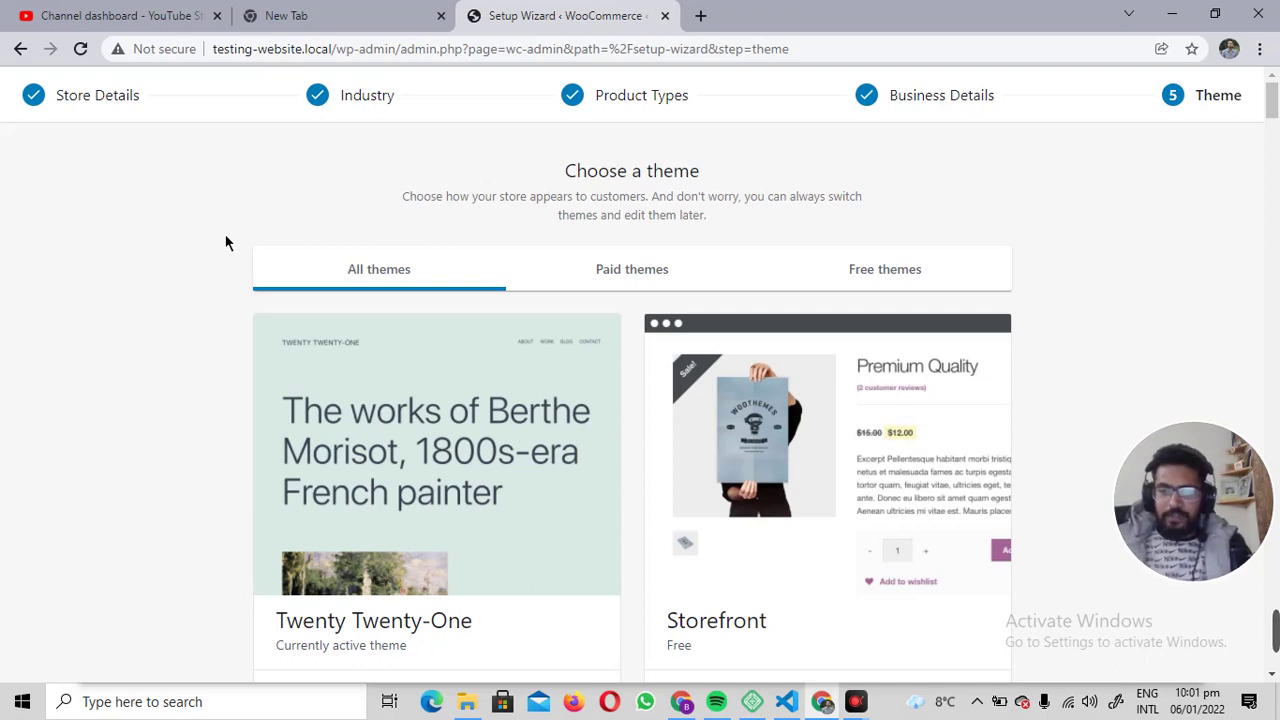
# Keep the Twenty Twenty-One theme, dismiss the Welcome message, and review the six remaining selling tasks.
pyautogui.scroll(-2, 163, 246)
pyautogui.click(387, 523)
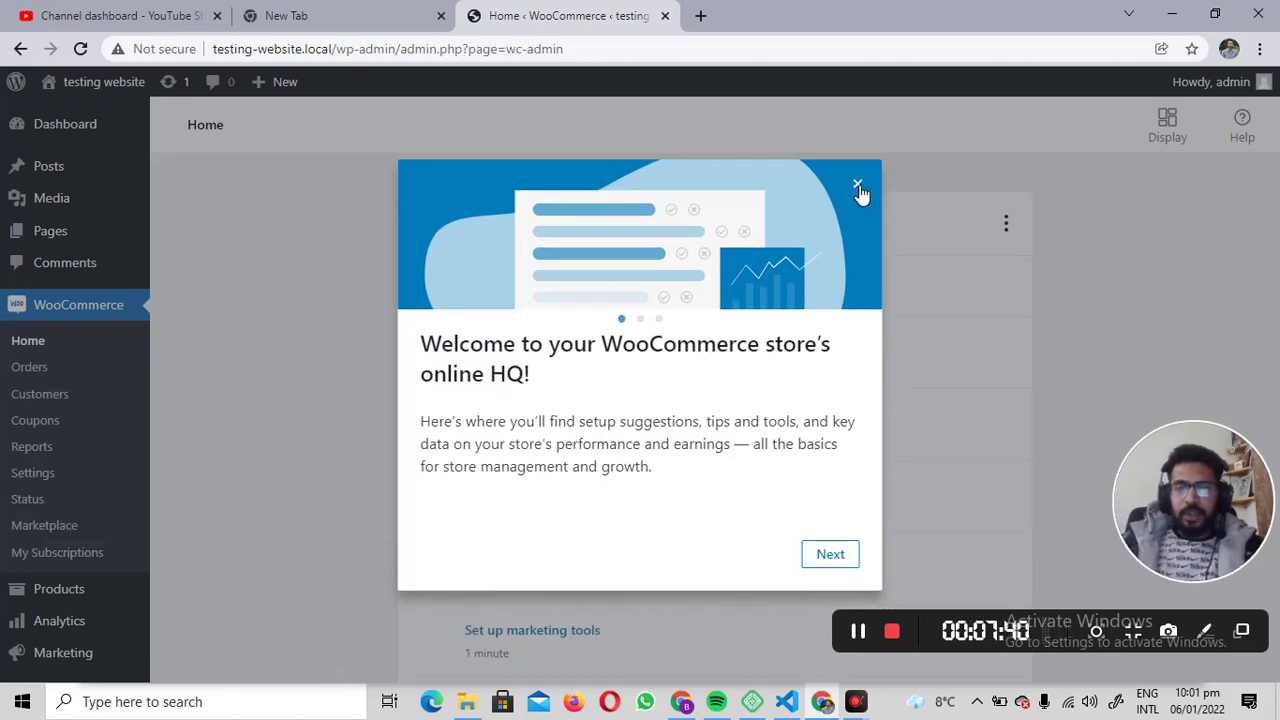
pyautogui.click(857, 186)
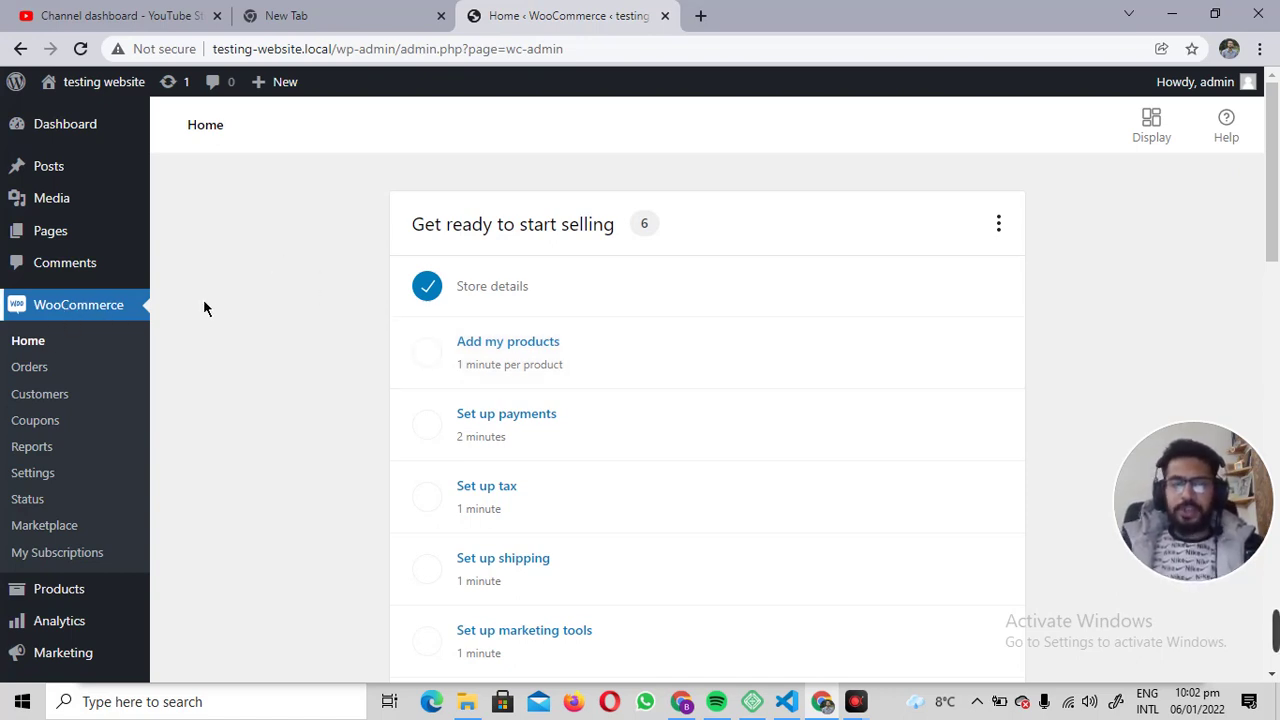
pyautogui.scroll(-2, 510, 235)
pyautogui.scroll(1, 560, 320)
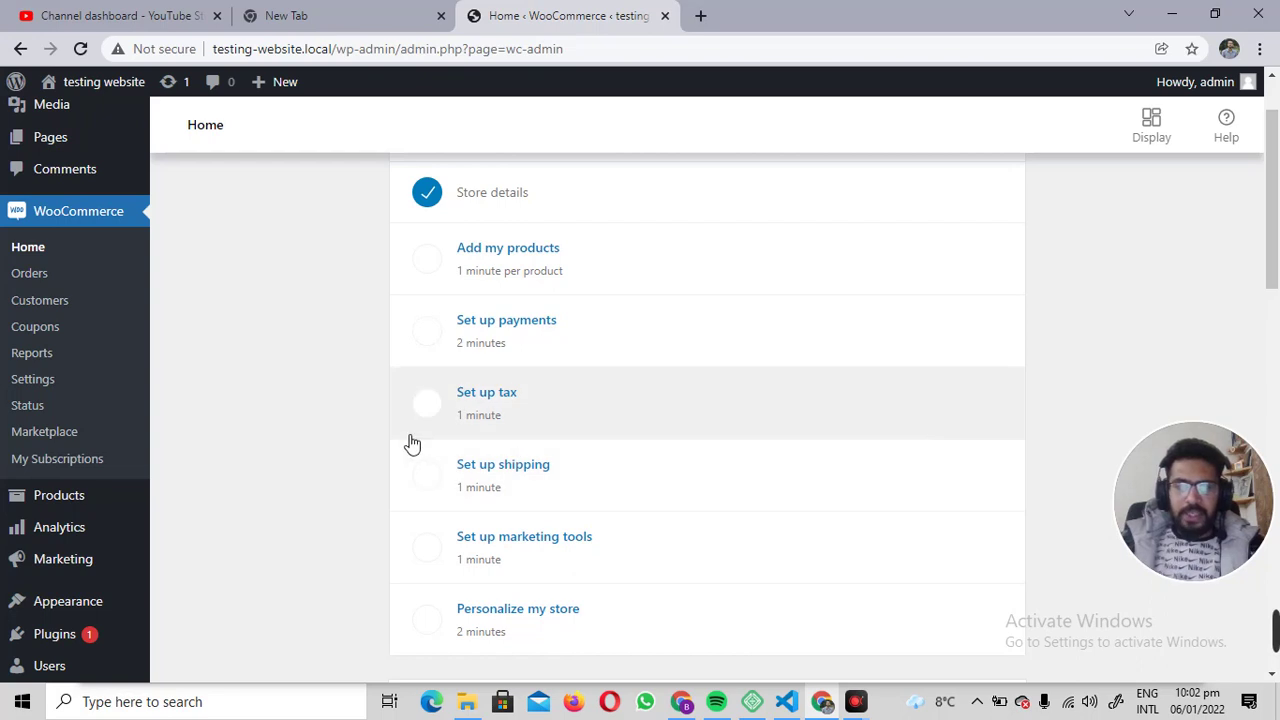
pyautogui.scroll(-1, 567, 382)
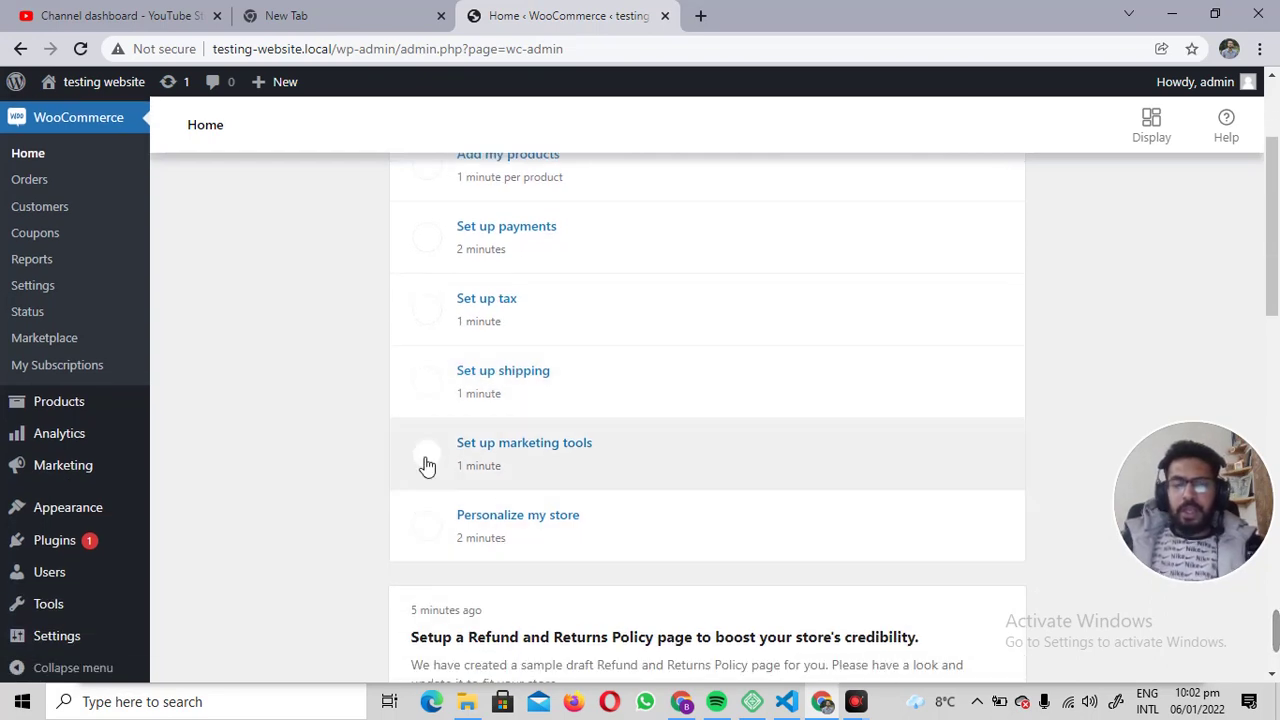
pyautogui.scroll(2, 343, 345)
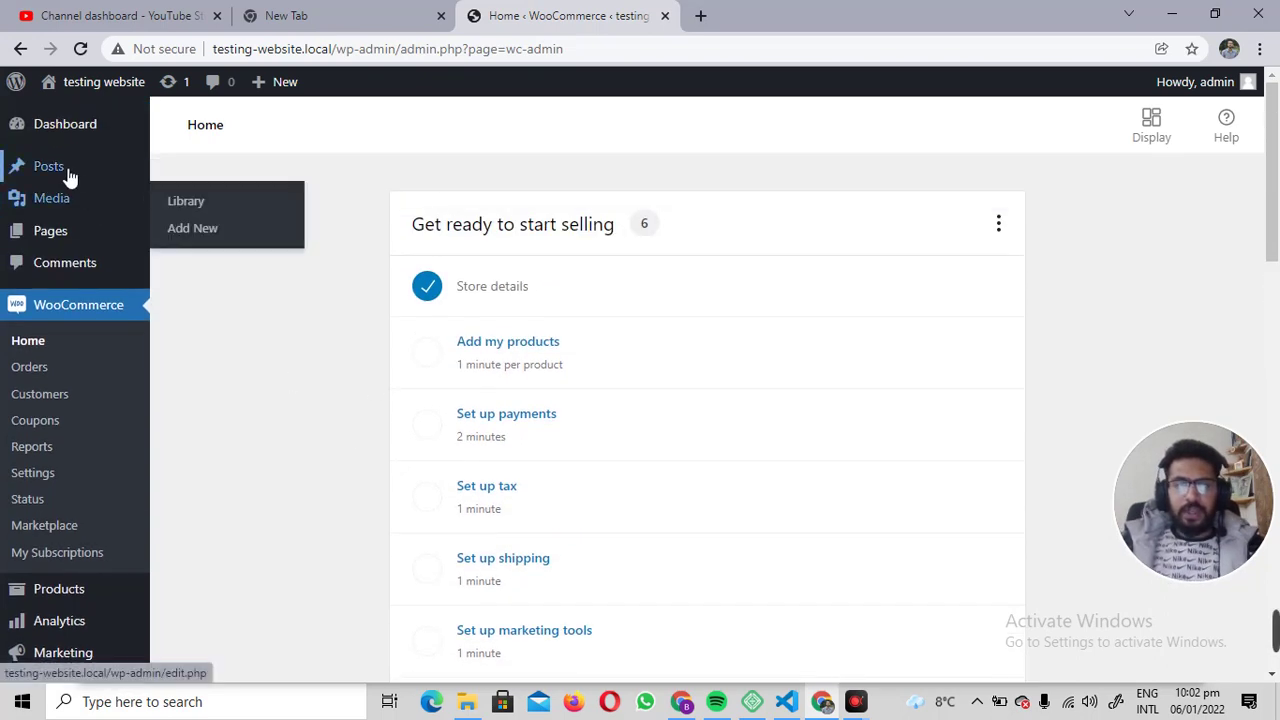
# Show All Pages and find the Cart, Checkout, My account and Shop pages among the 7 items.
pyautogui.click(66, 238)
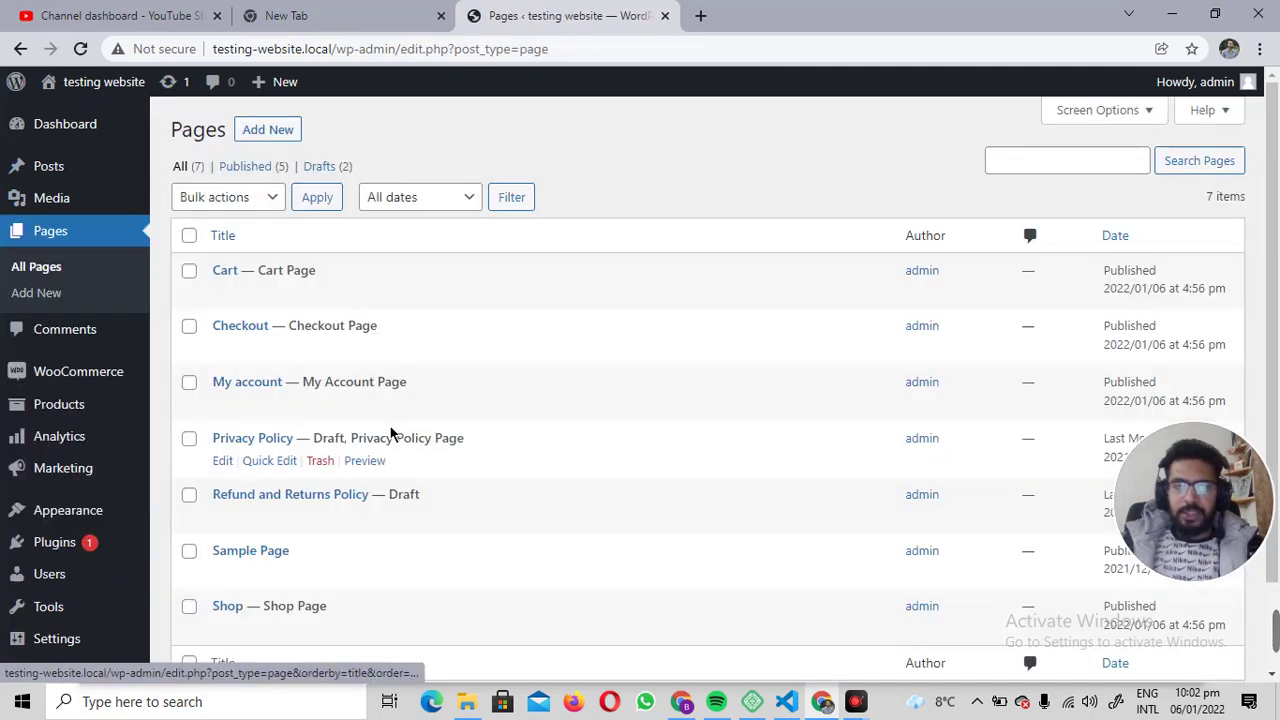
pyautogui.scroll(-1, 513, 275)
pyautogui.scroll(-1, 513, 275)
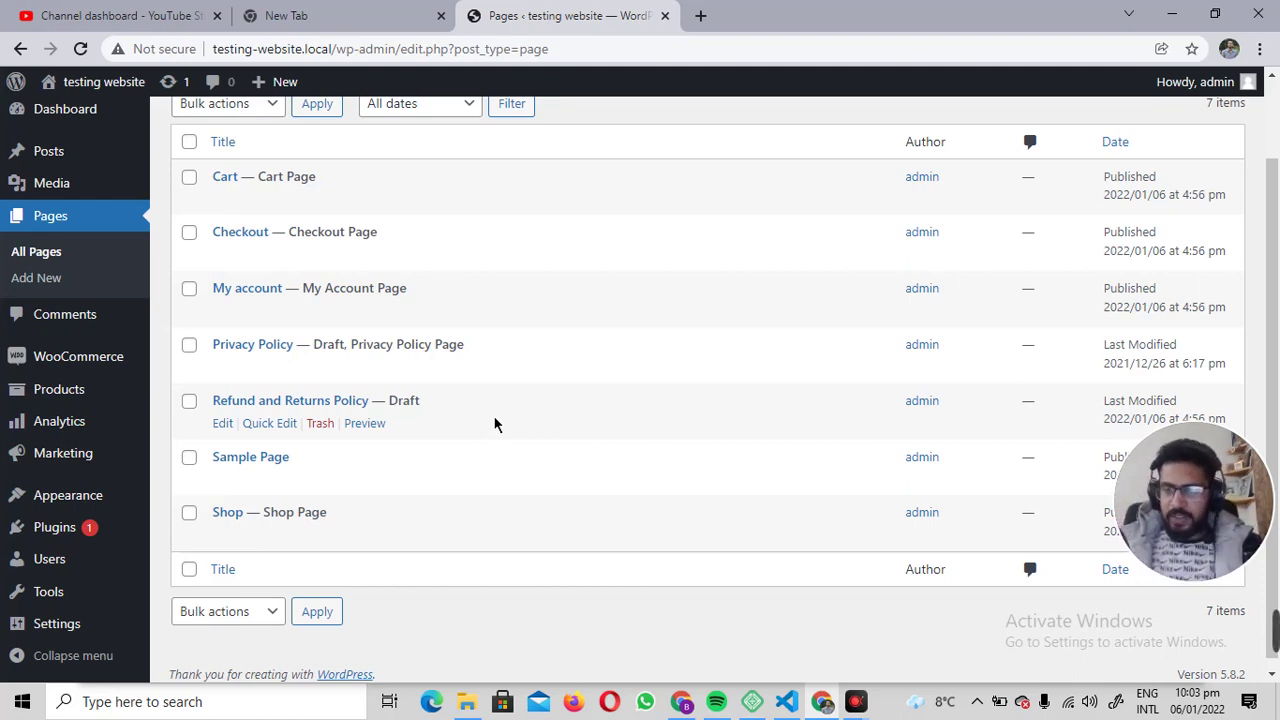
pyautogui.moveTo(1274, 631)
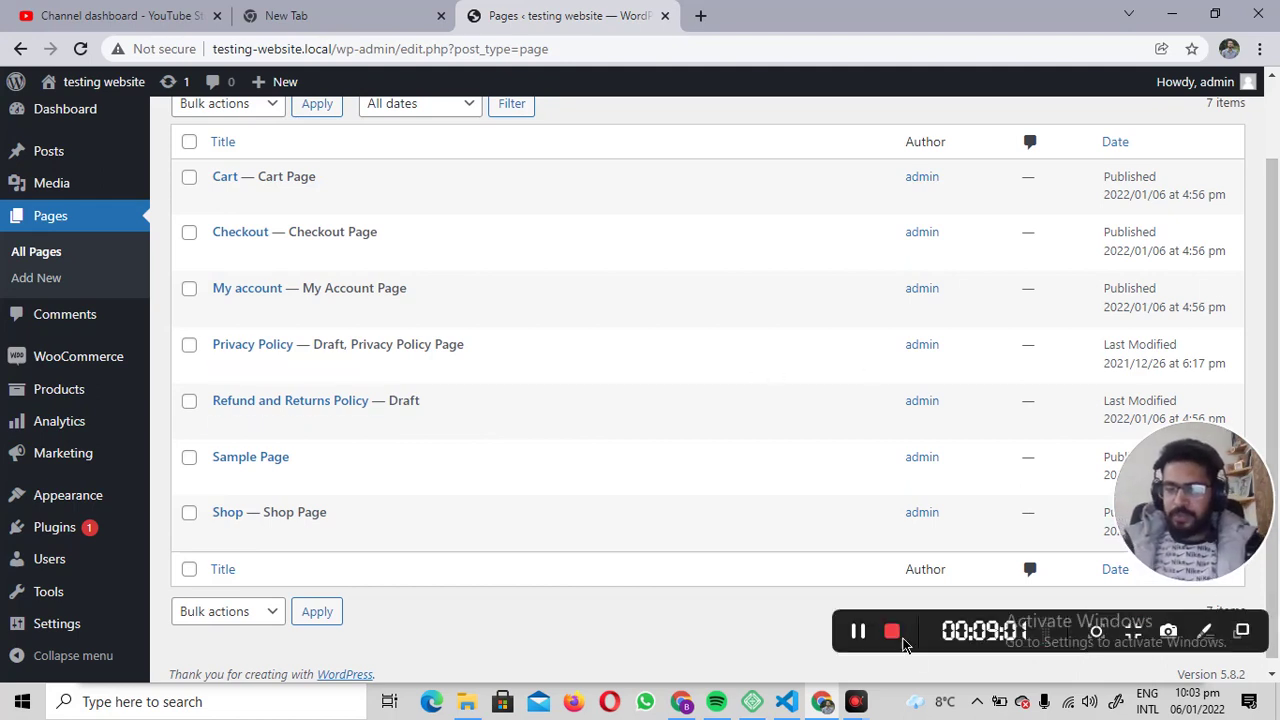